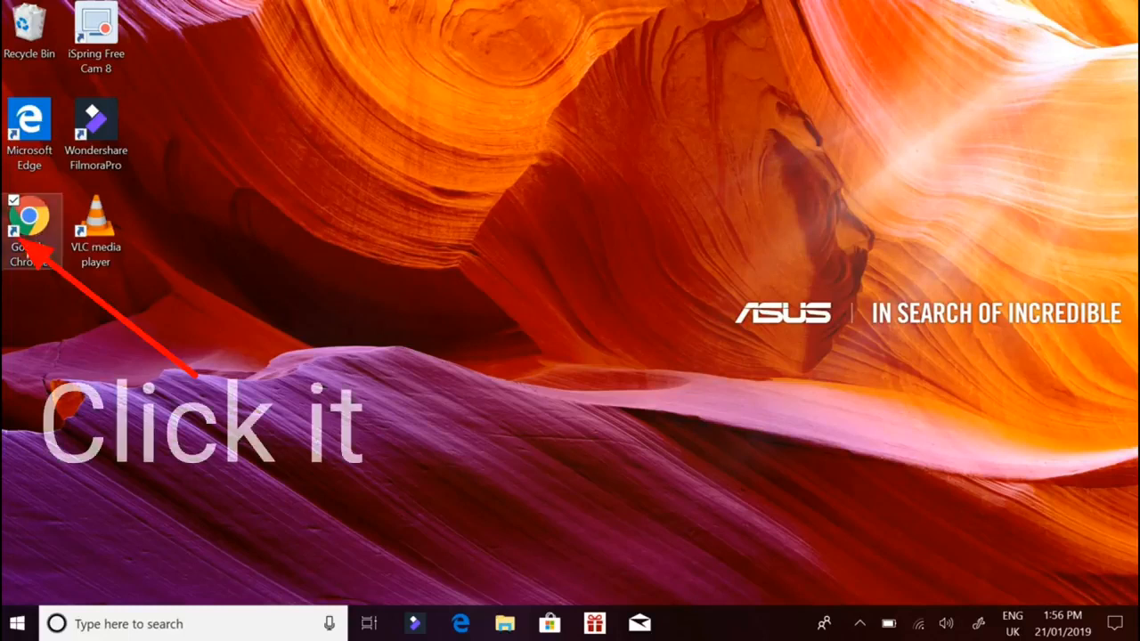
- Launch Google Chrome in a maximised window and open YouTube from the new tab page shortcuts
double_click(30, 241)
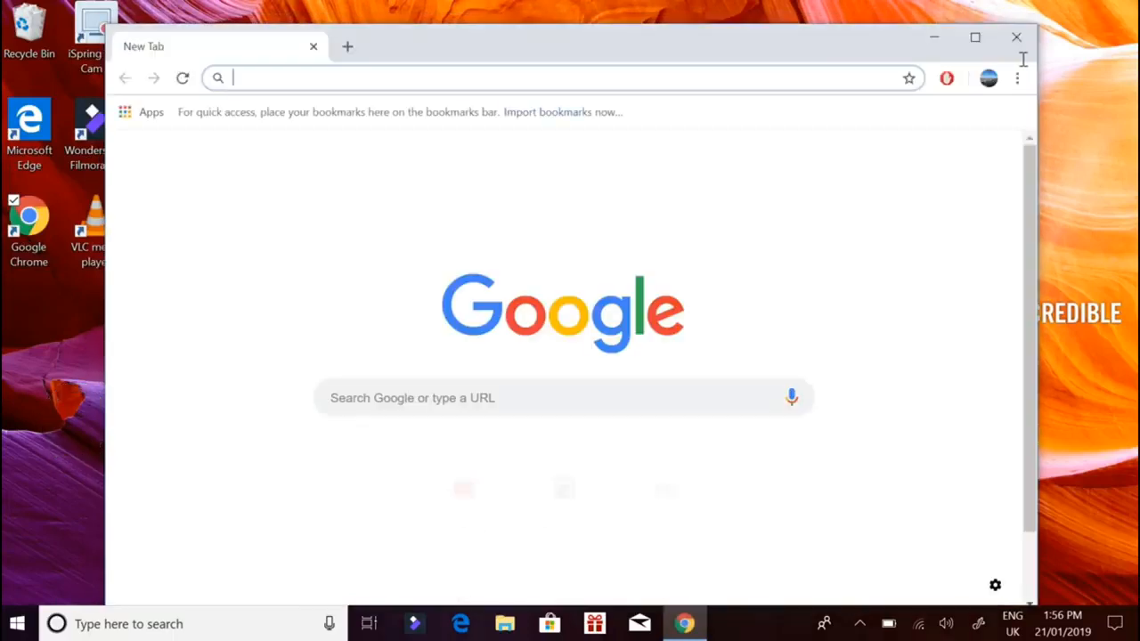
click(975, 37)
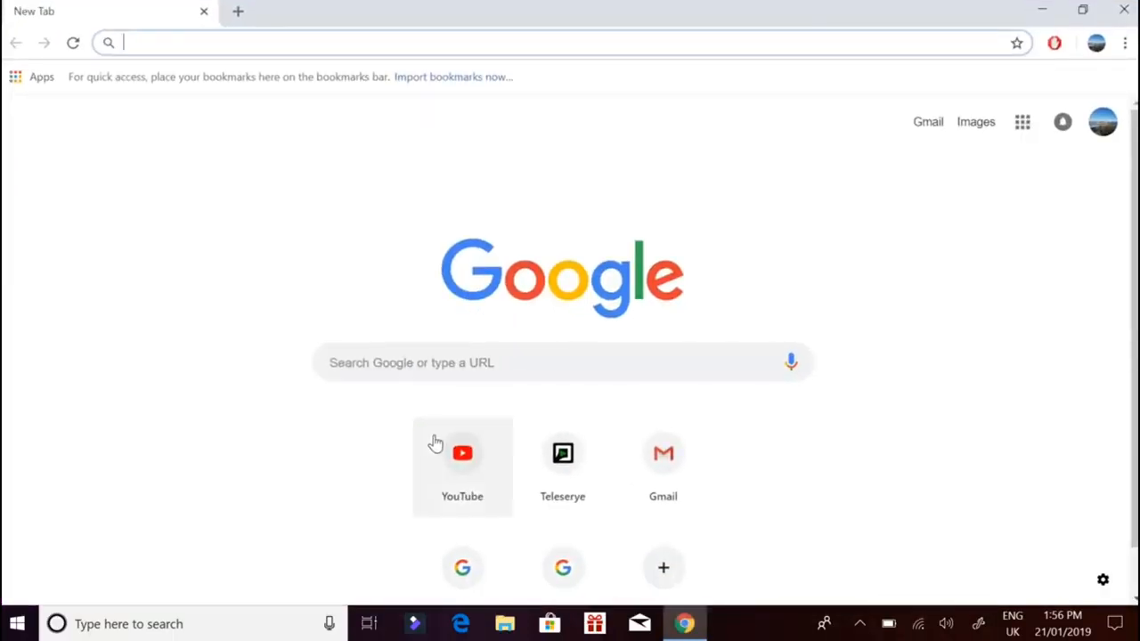
click(445, 486)
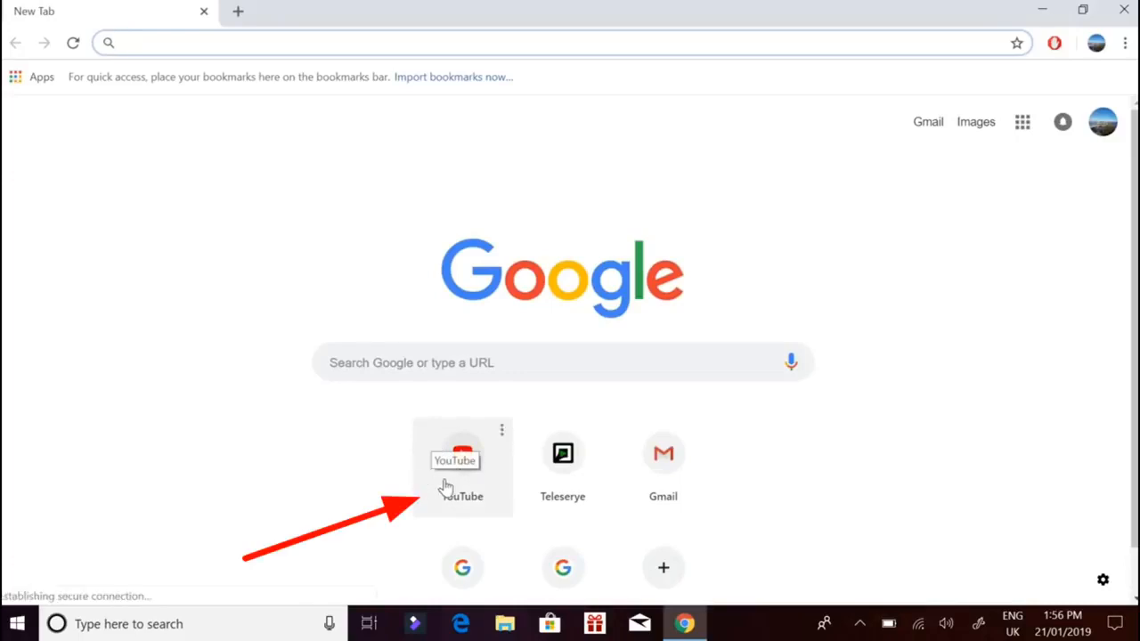
click(451, 484)
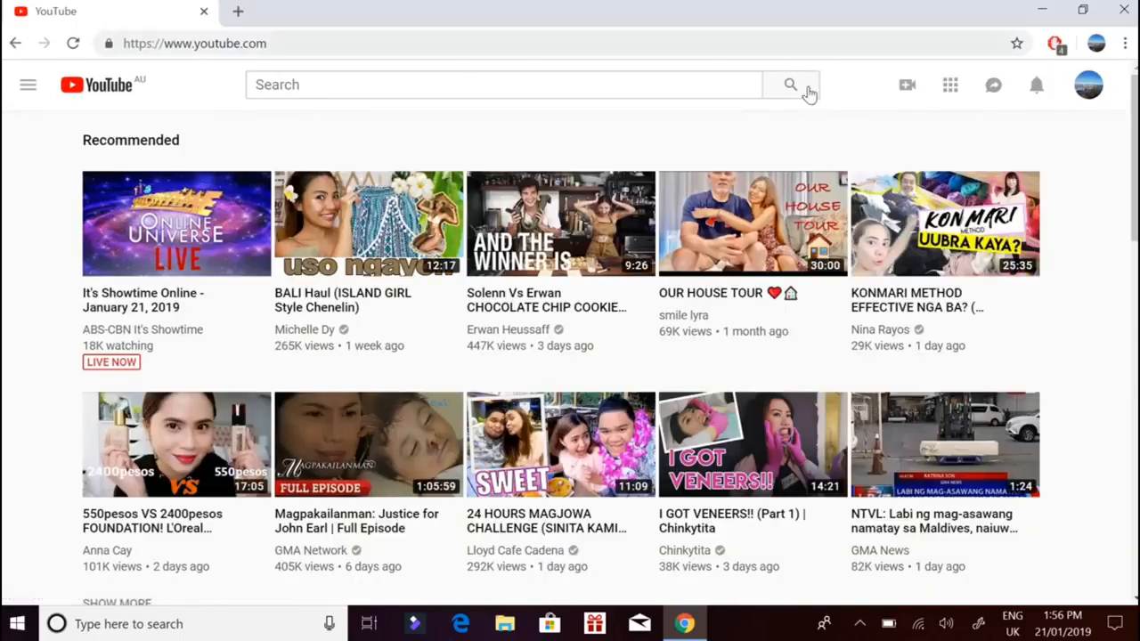
- Go to the signed-in account's own channel page and open YouTube Studio (beta) from it
click(1088, 87)
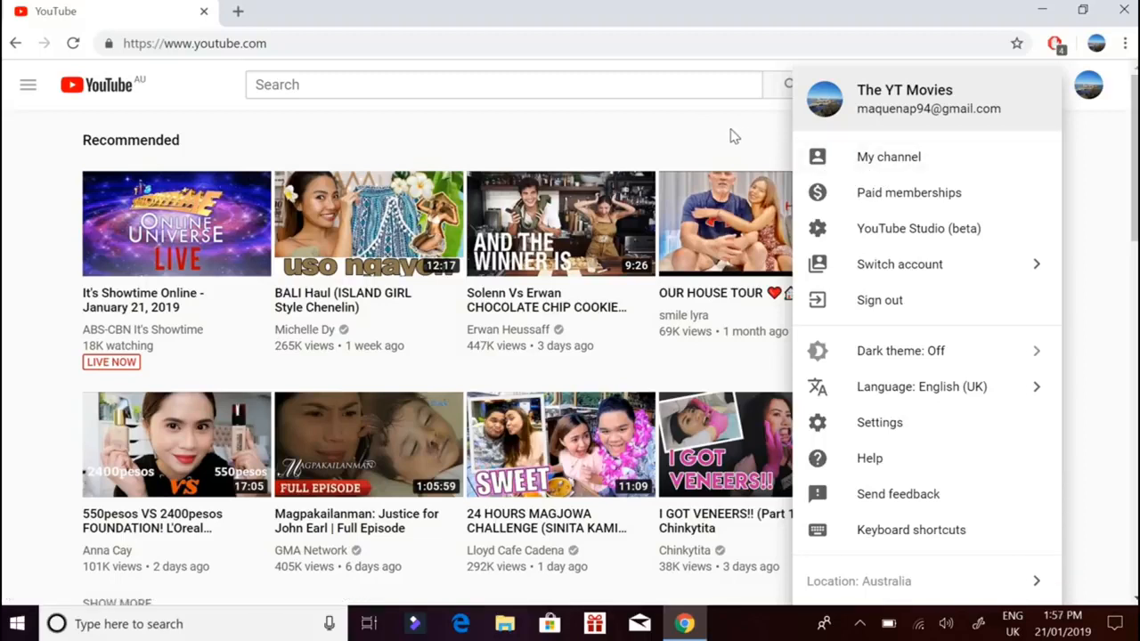
click(798, 135)
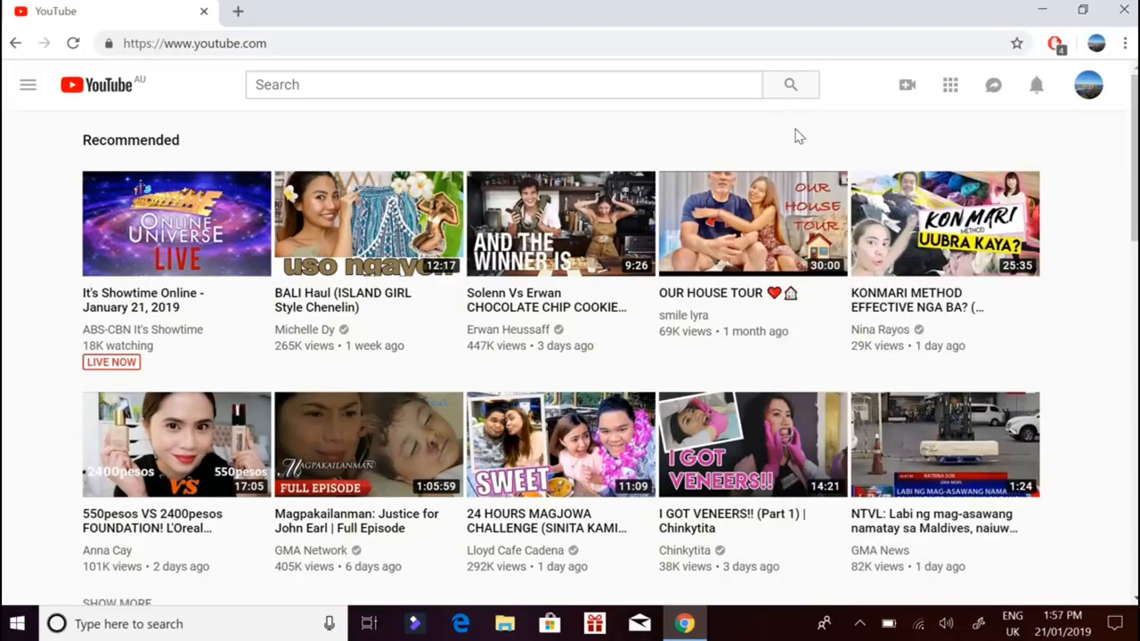
click(1089, 85)
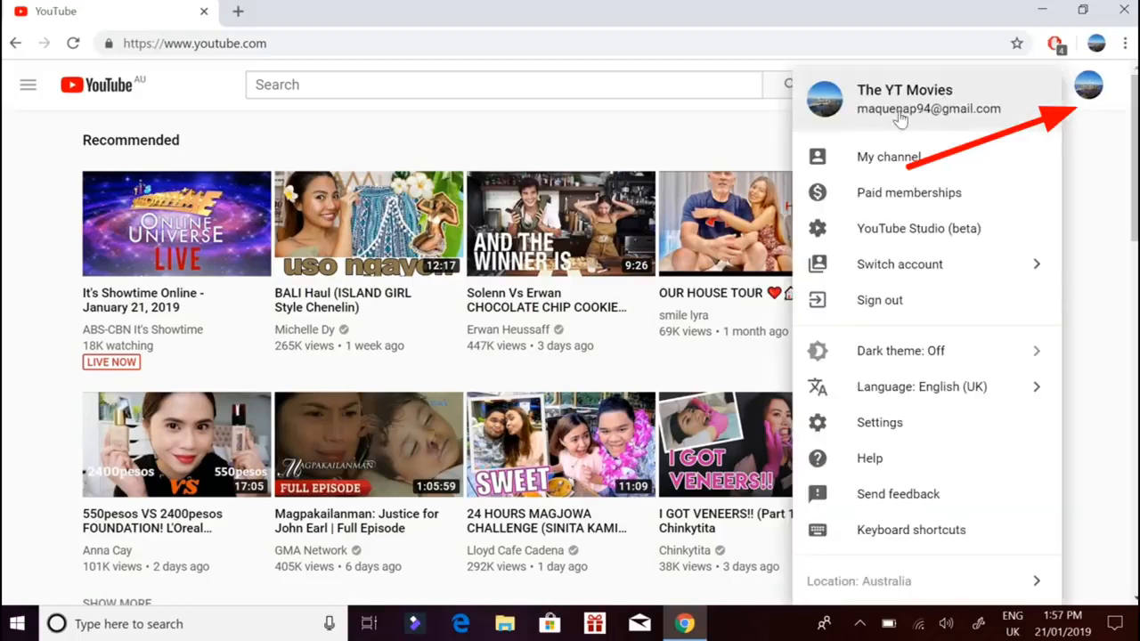
click(878, 164)
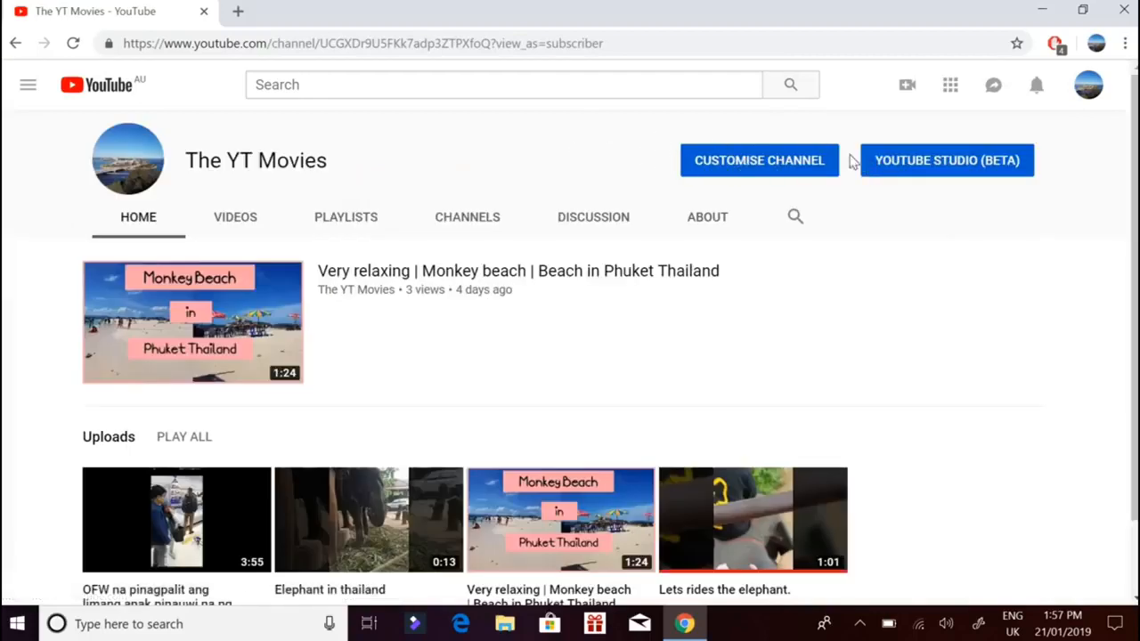
click(923, 169)
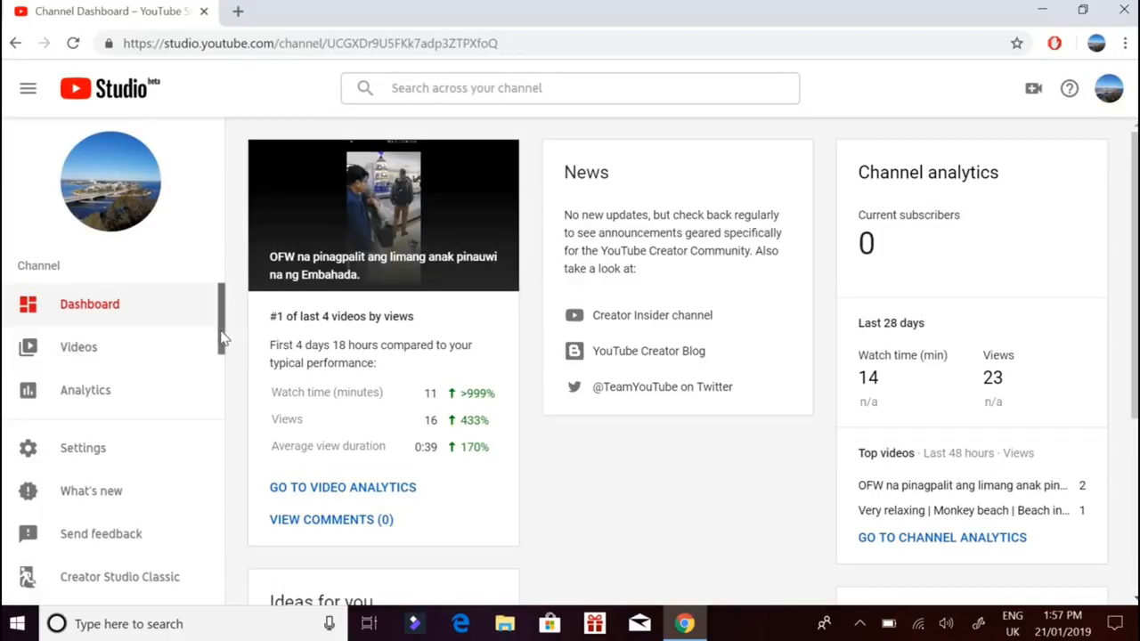
- Switch from YouTube Studio beta to Creator Studio Classic, skipping the feedback survey
drag(219, 342, 219, 317)
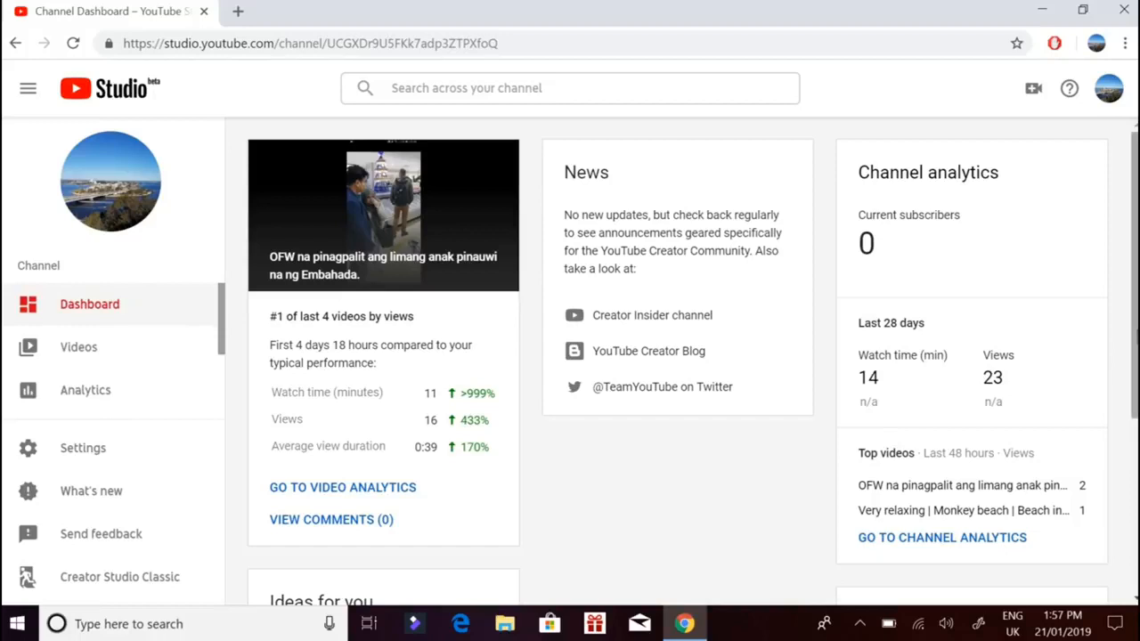
scroll(1124, 409, down, 2)
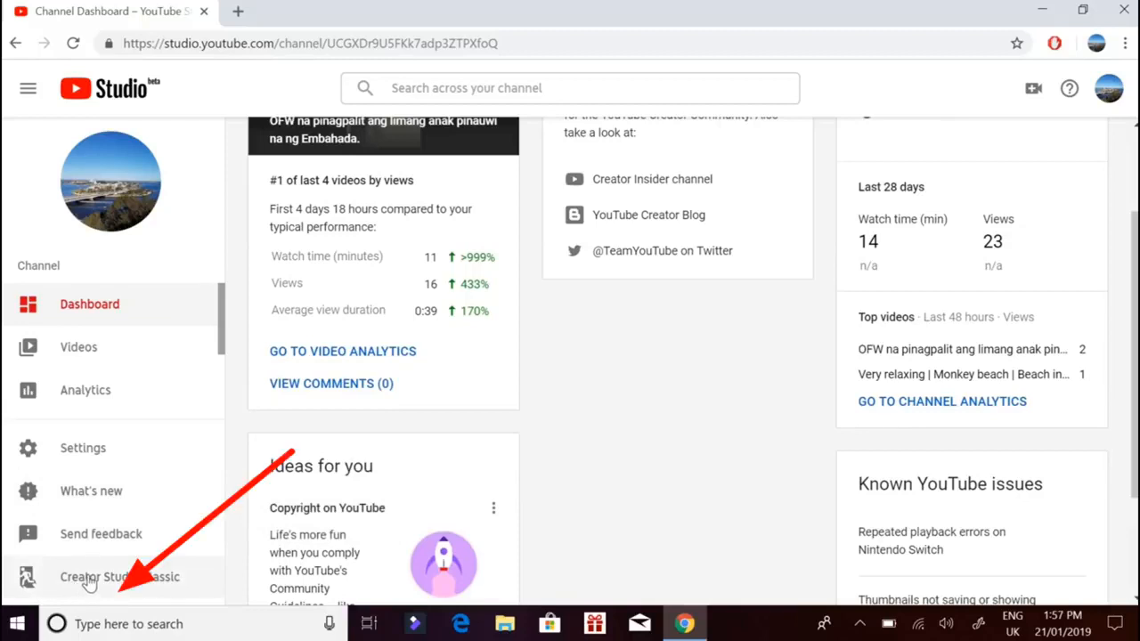
click(92, 578)
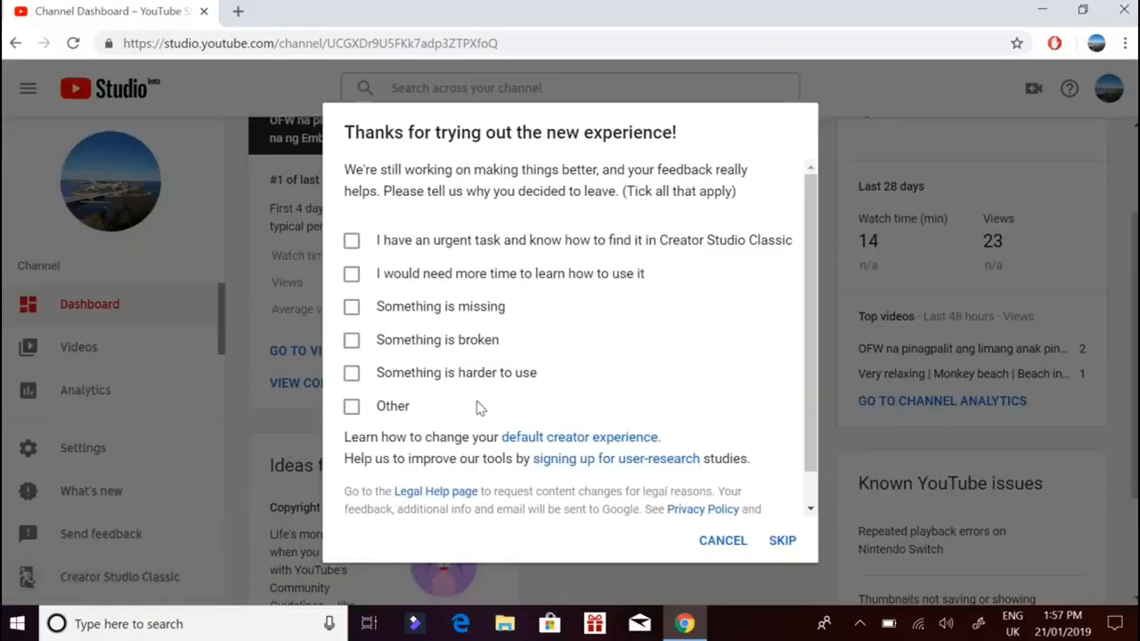
click(782, 540)
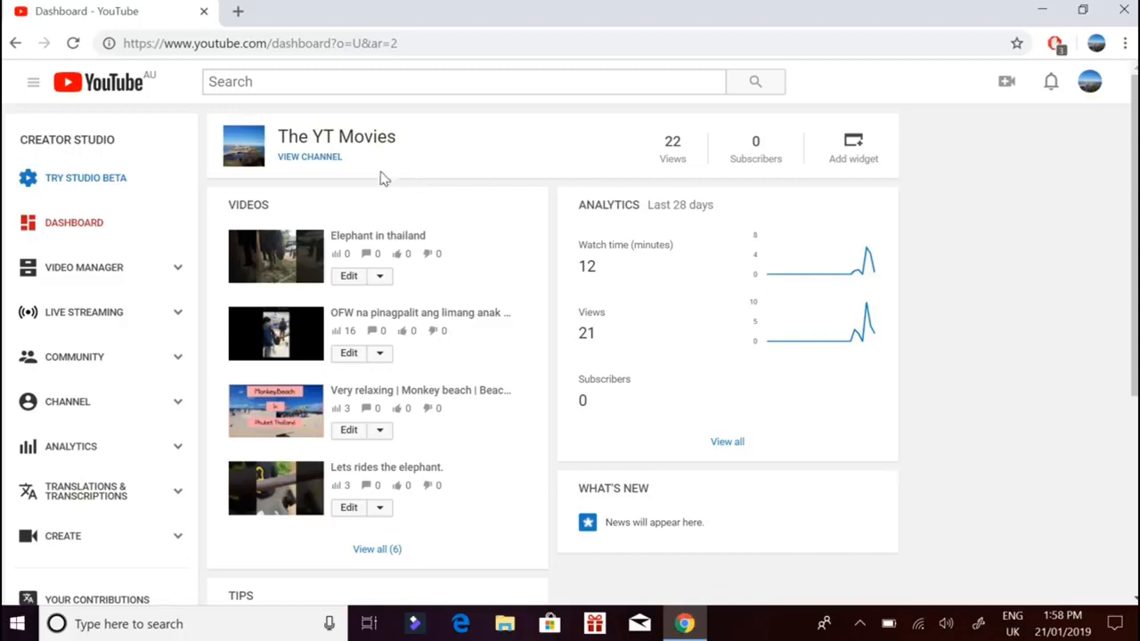
- Open the channel's Status and features page and bring up its feature cards, including Monetisation
click(78, 407)
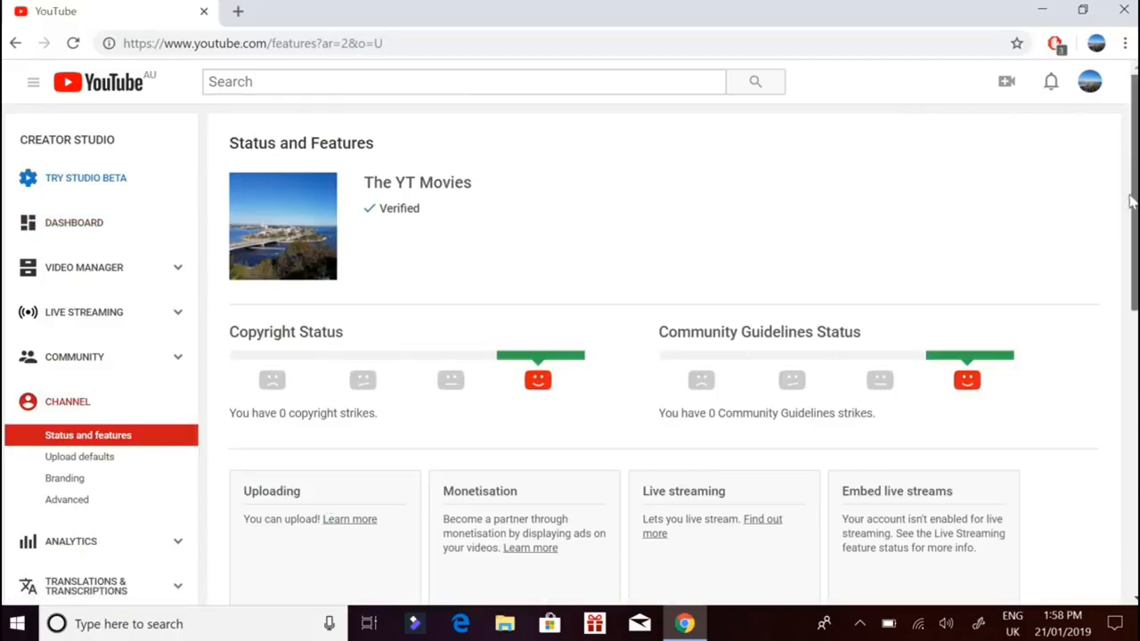
scroll(1131, 203, down, 4)
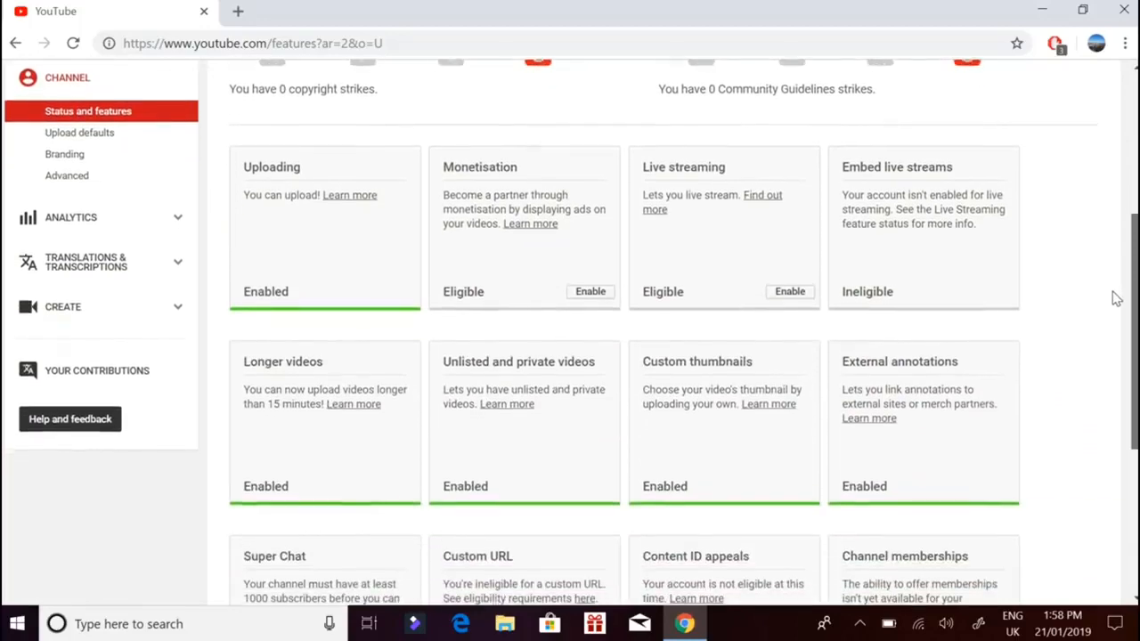
mouse_move(1113, 292)
mouse_down()
mouse_move(1123, 210)
mouse_move(1121, 291)
mouse_up()
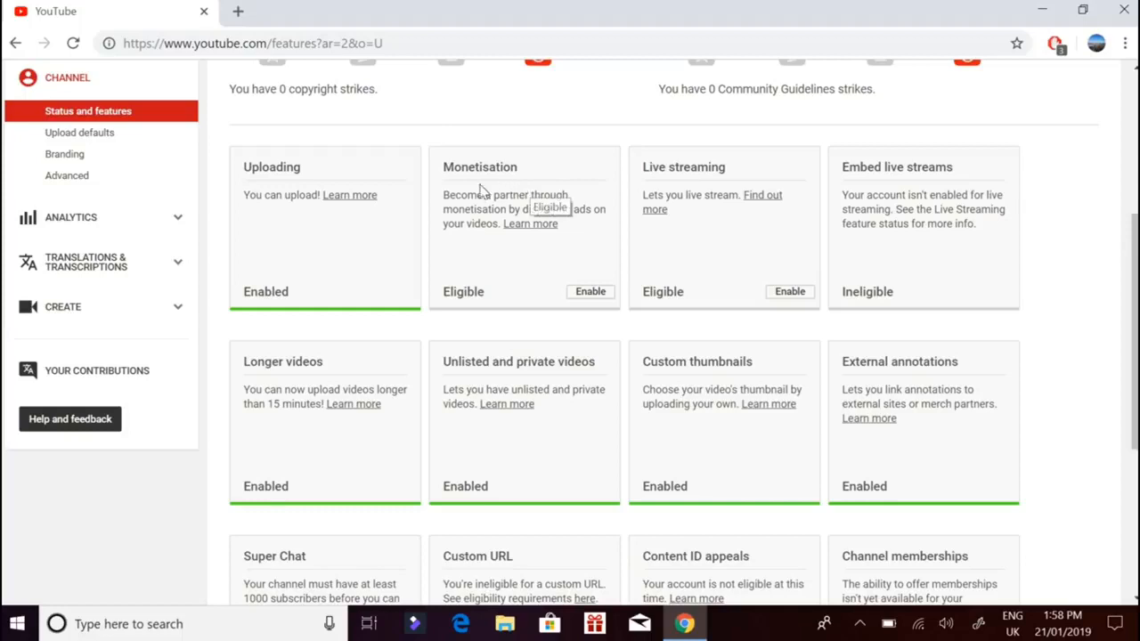
- Read the YouTube Partner Programme overview linked from the Monetisation feature, then return to Status and features
click(523, 225)
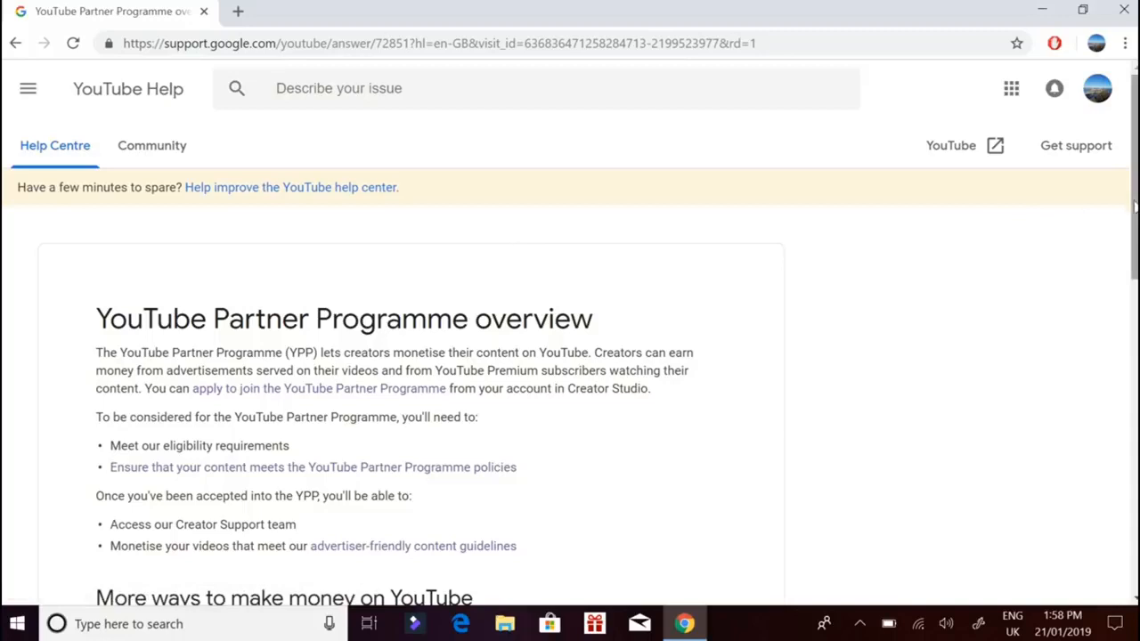
drag(1135, 206, 1104, 246)
scroll(1111, 246, down, 1)
scroll(1099, 266, down, 3)
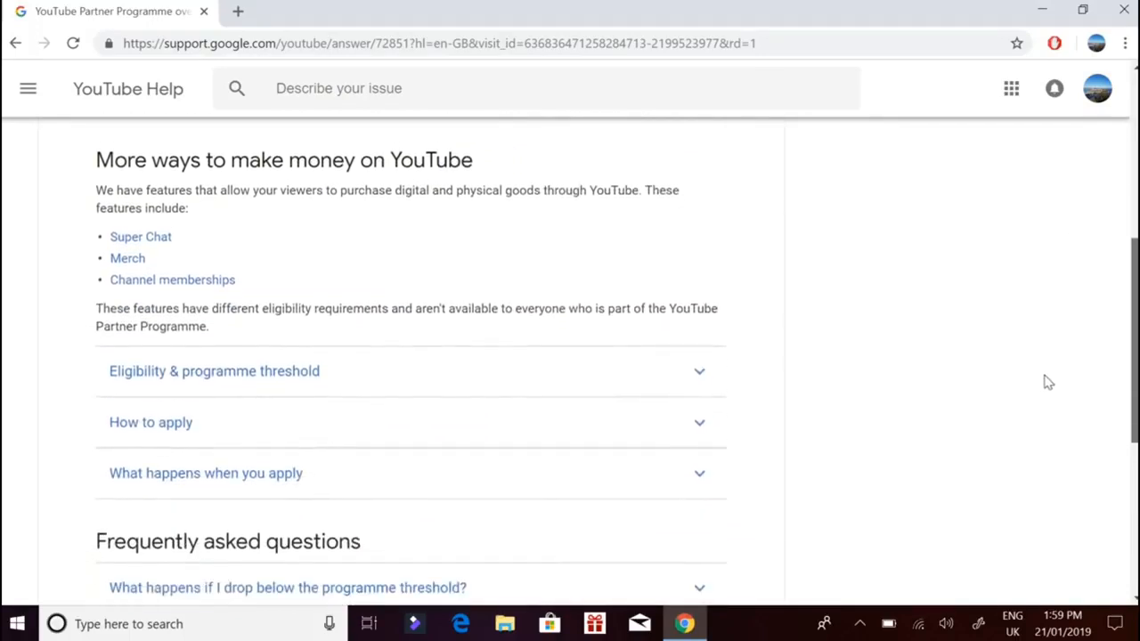
scroll(1110, 140, up, 5)
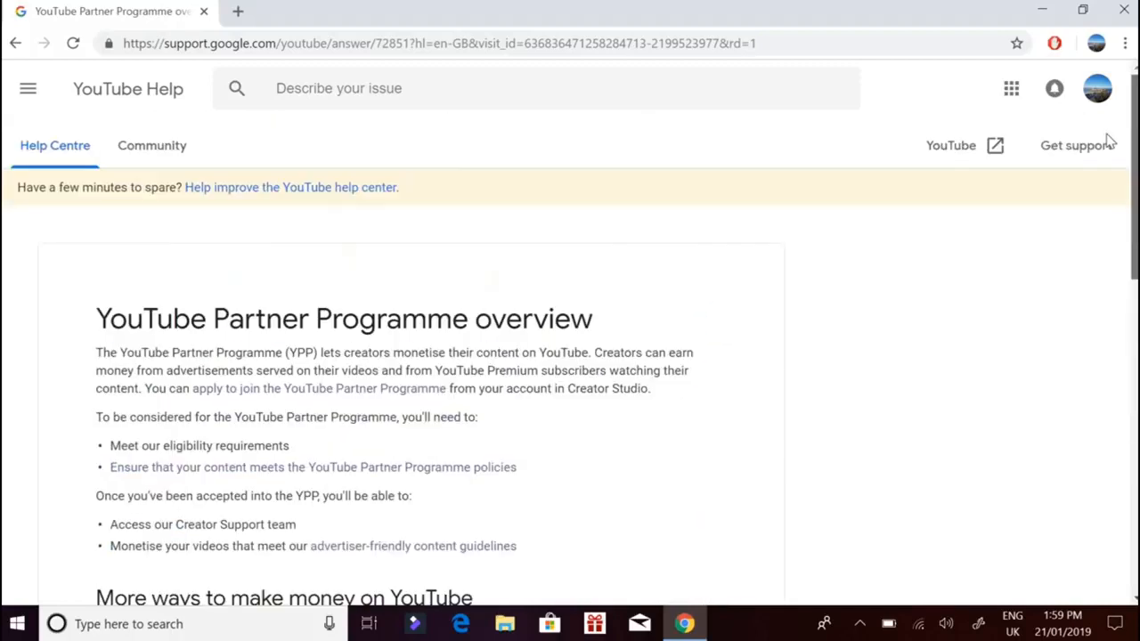
click(17, 50)
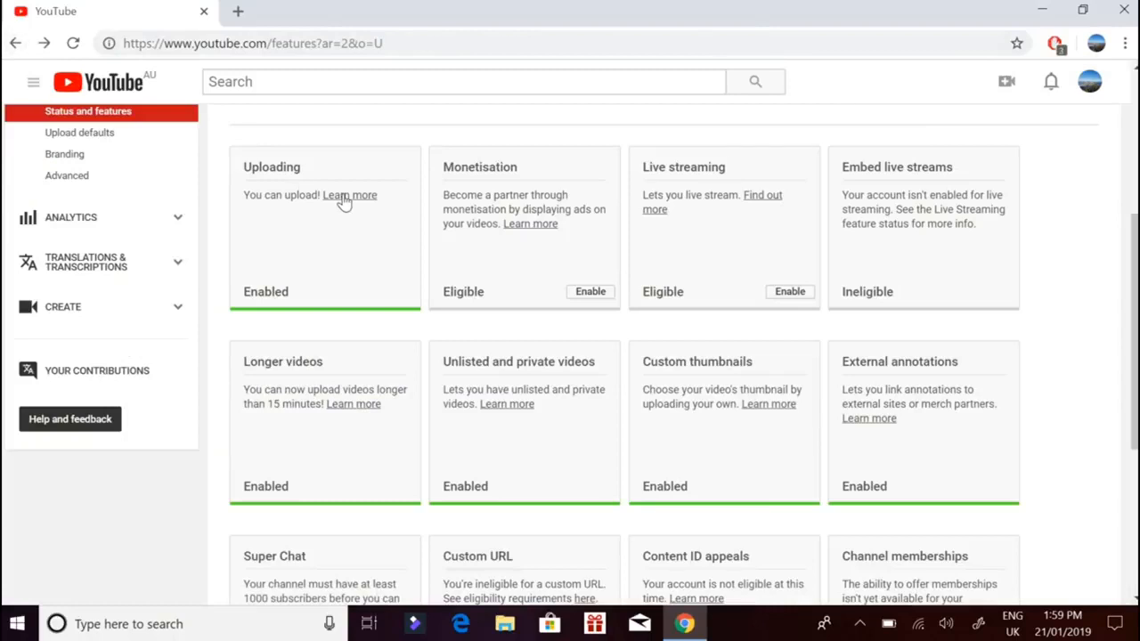
- Enable the Monetisation feature to open its application page, and check the help article linked under the account status
click(583, 300)
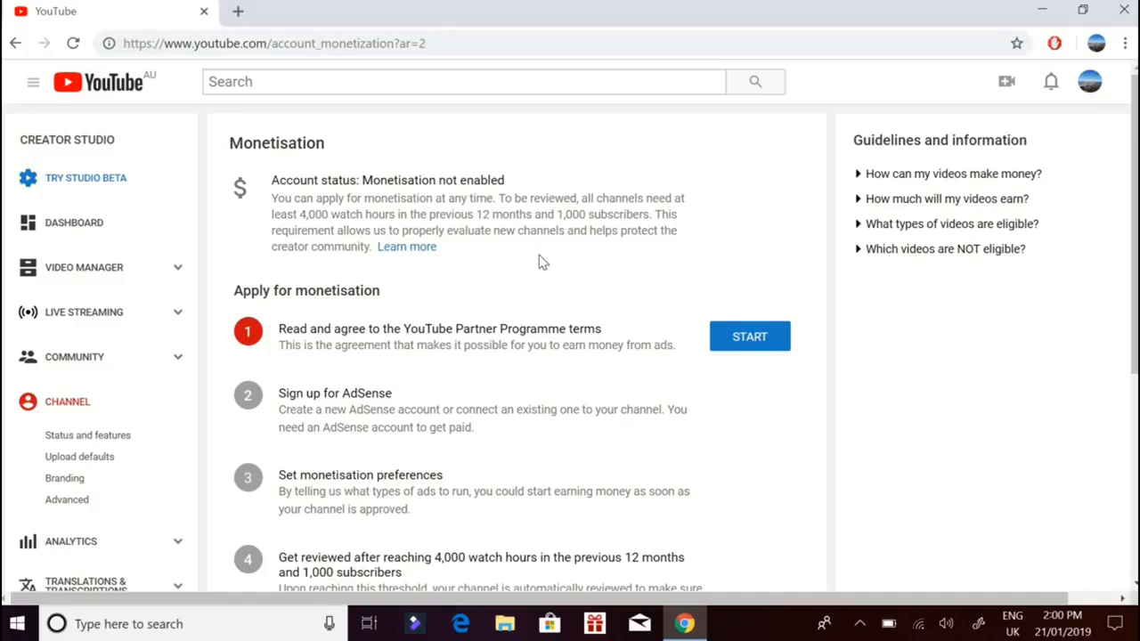
click(404, 249)
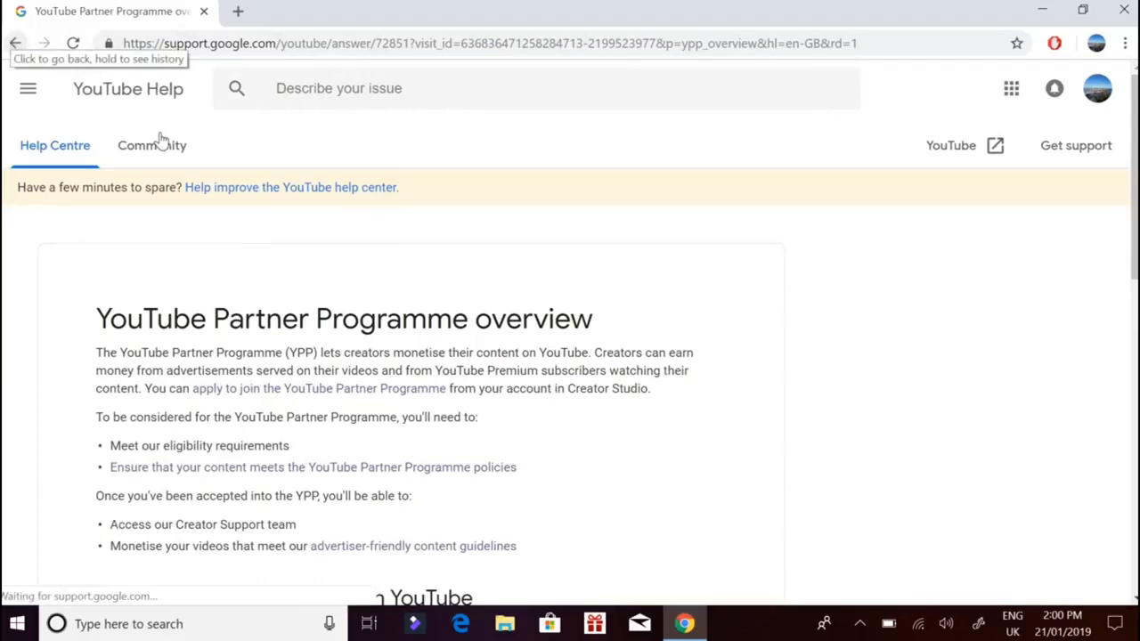
click(15, 44)
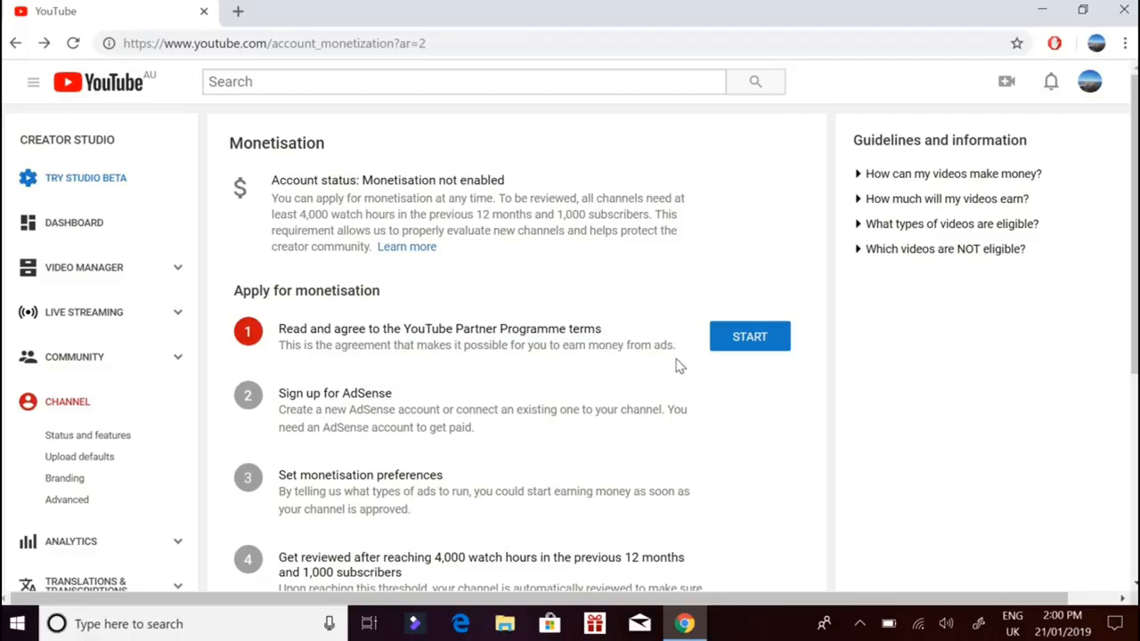
- Review and accept the YouTube Partner Programme terms, ticking all three agreement statements and the email updates option
click(744, 341)
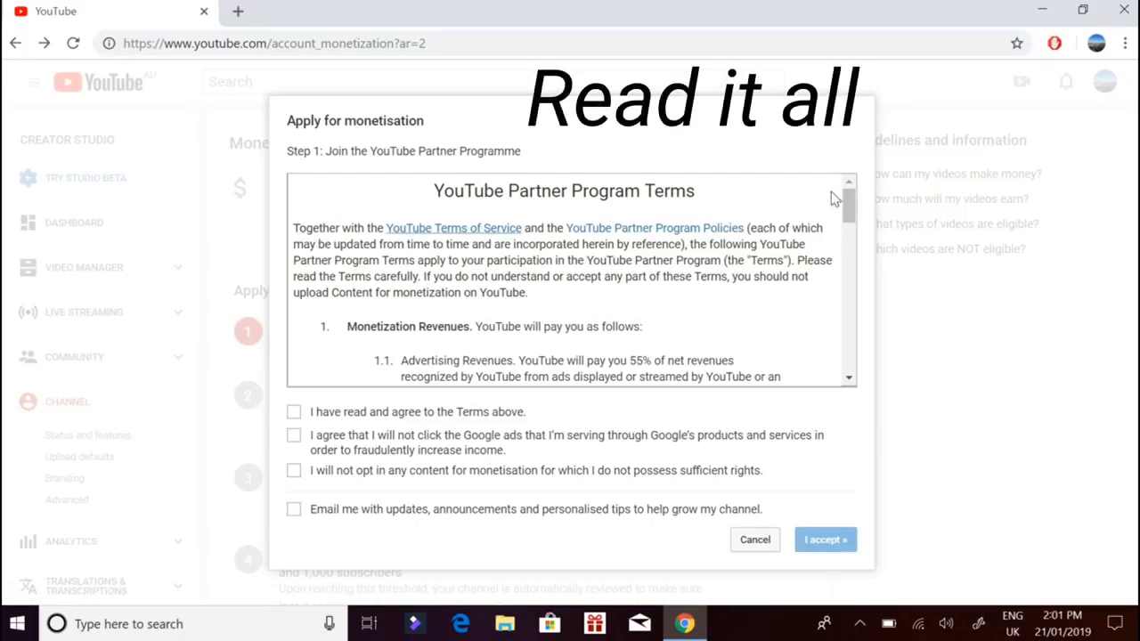
drag(848, 207, 842, 223)
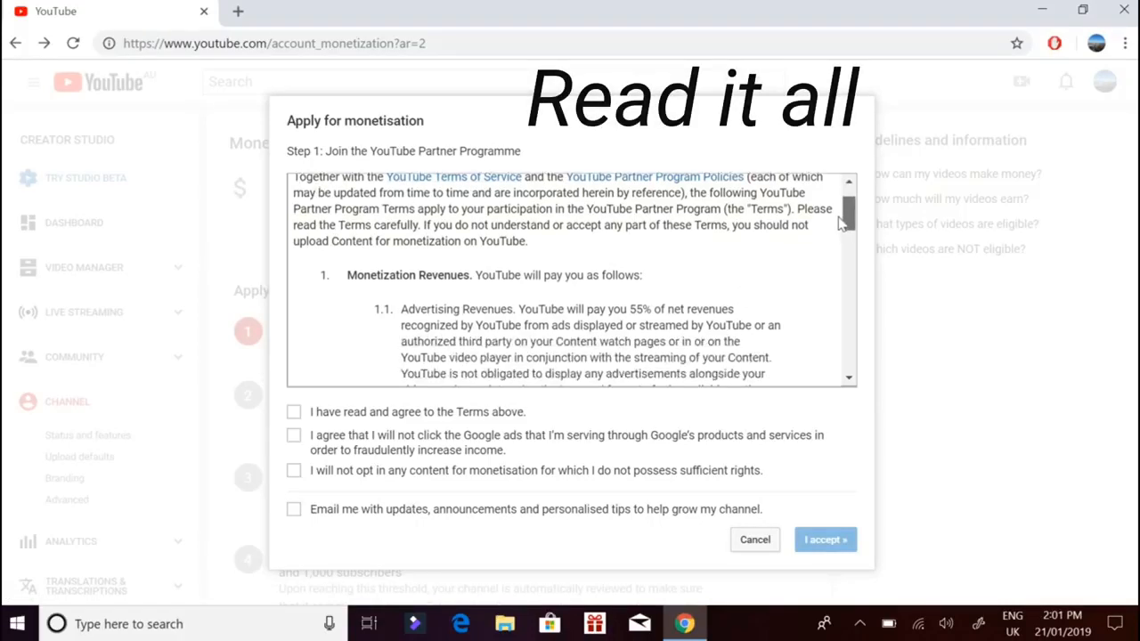
scroll(841, 222, down, 5)
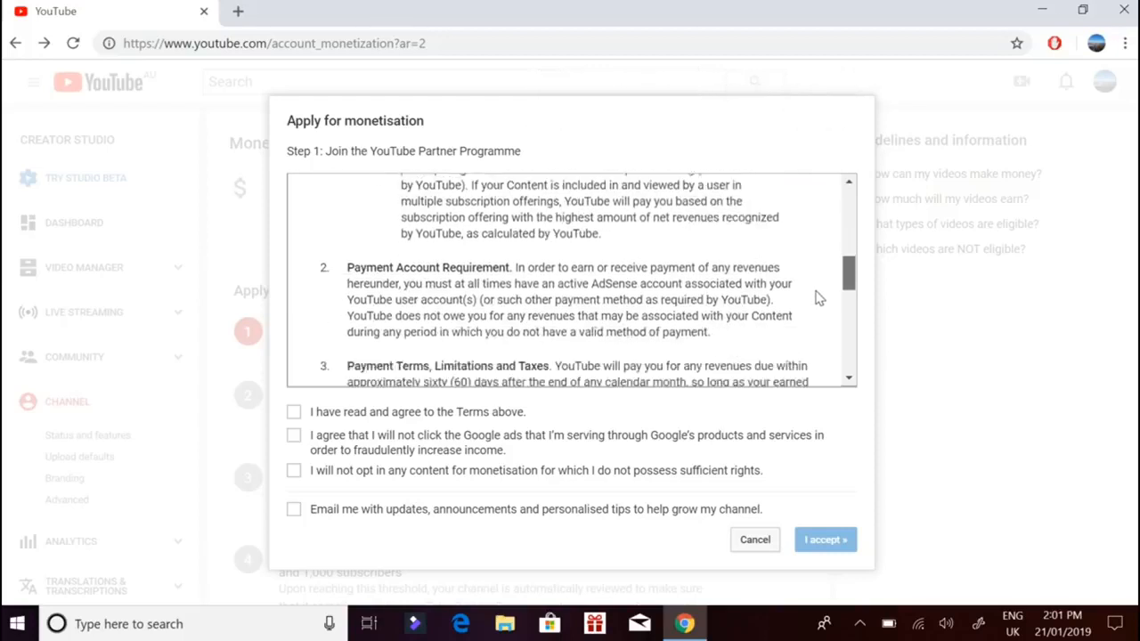
scroll(817, 298, down, 5)
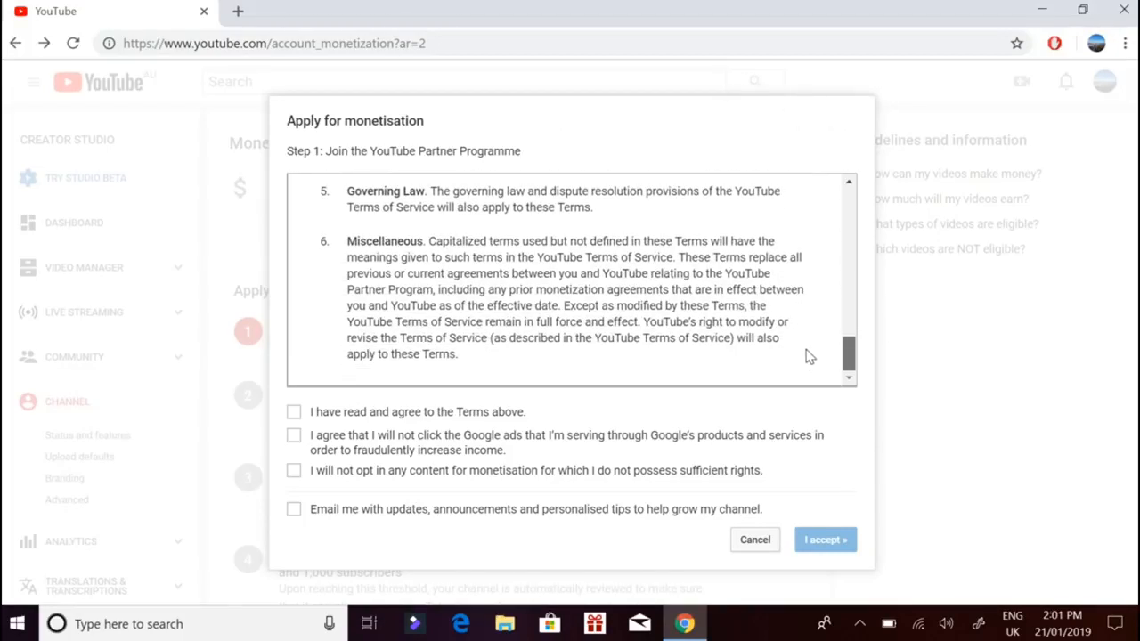
click(295, 412)
click(299, 455)
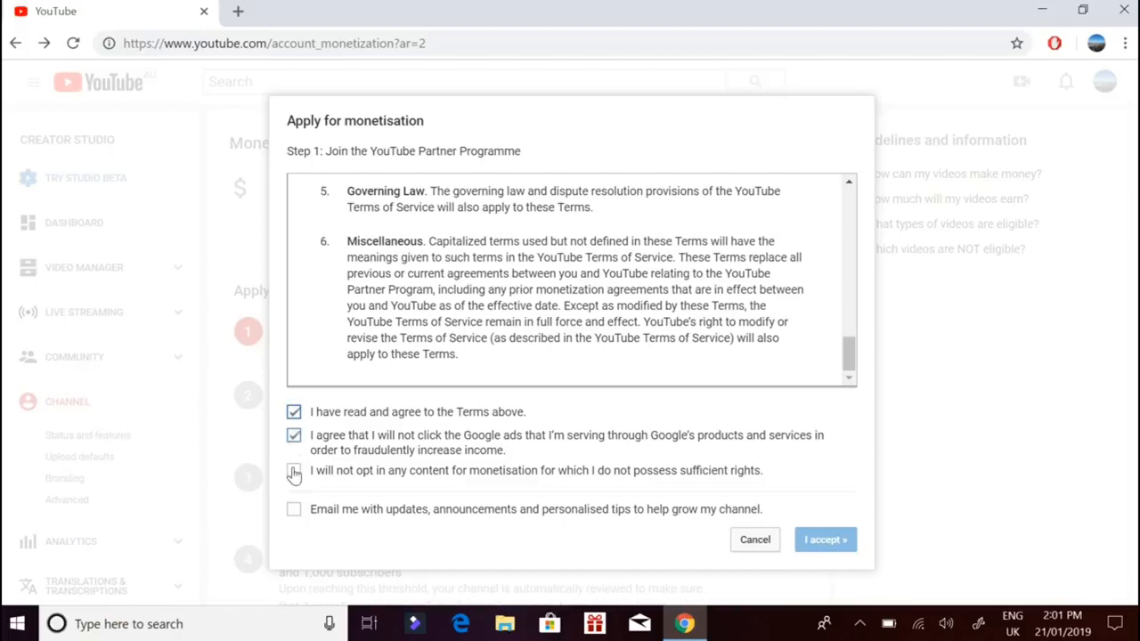
click(293, 472)
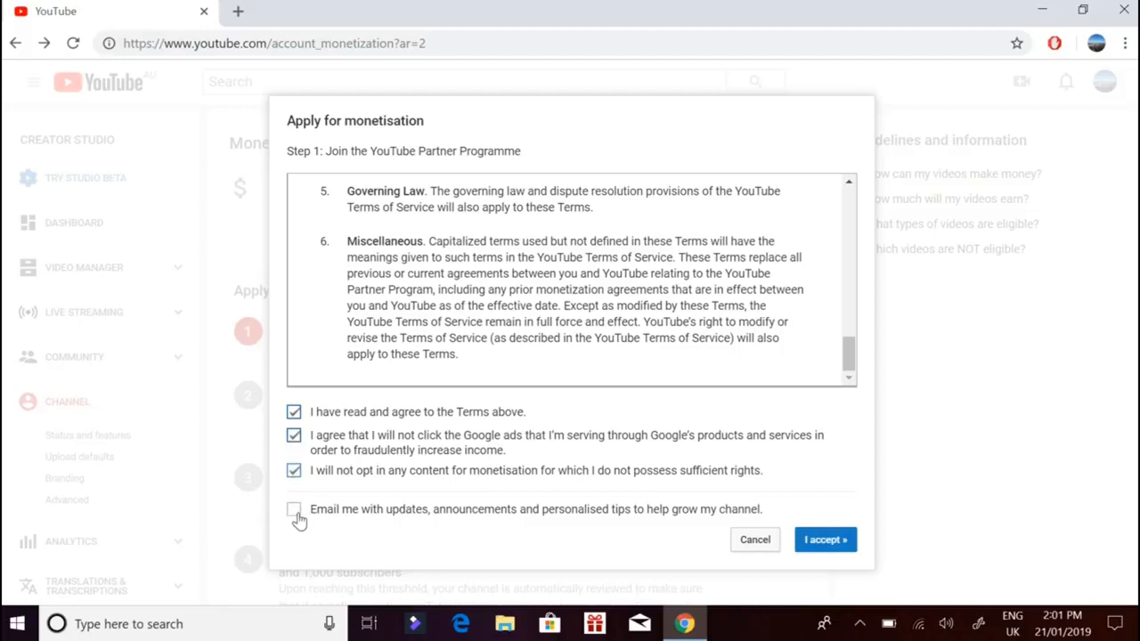
click(298, 513)
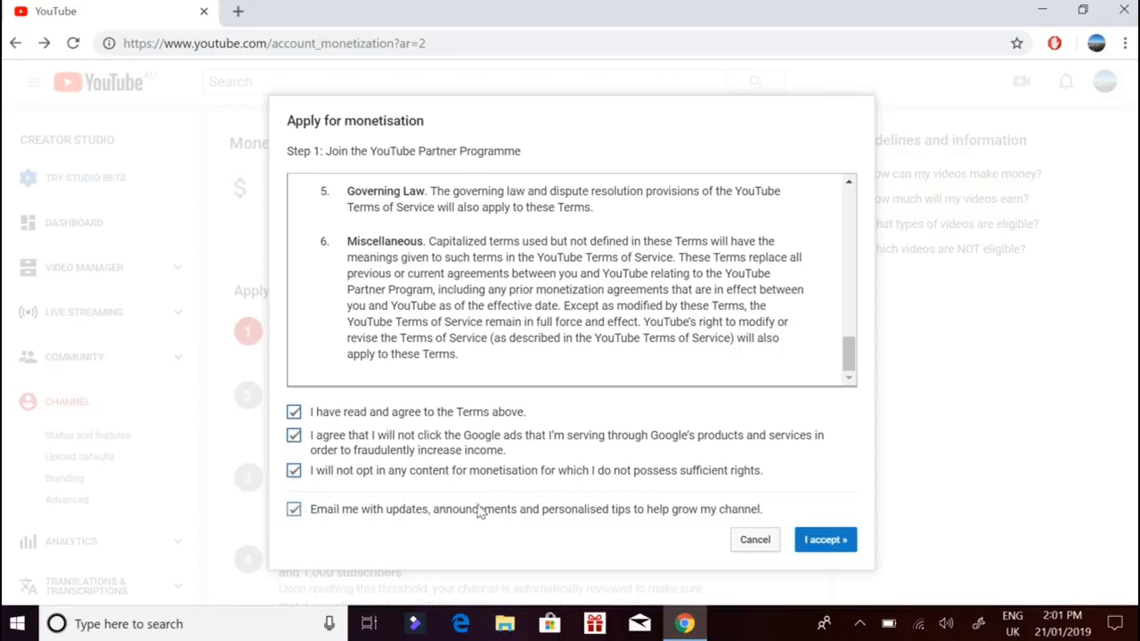
click(816, 543)
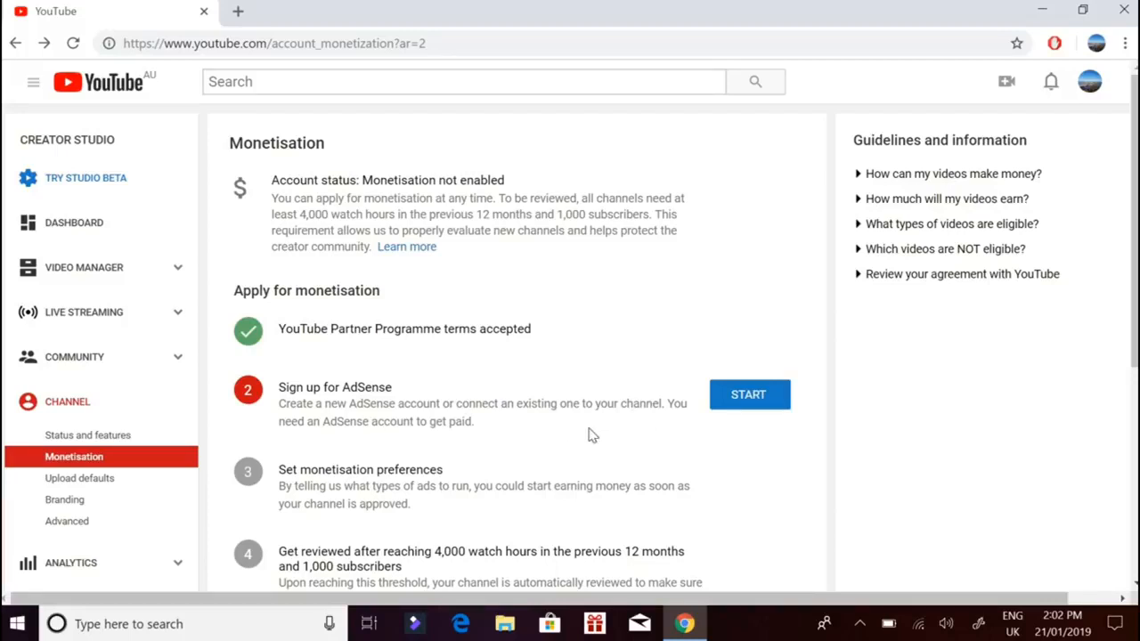
- Start the AdSense sign-up step of the monetisation application and continue with The YT Movies account
click(750, 398)
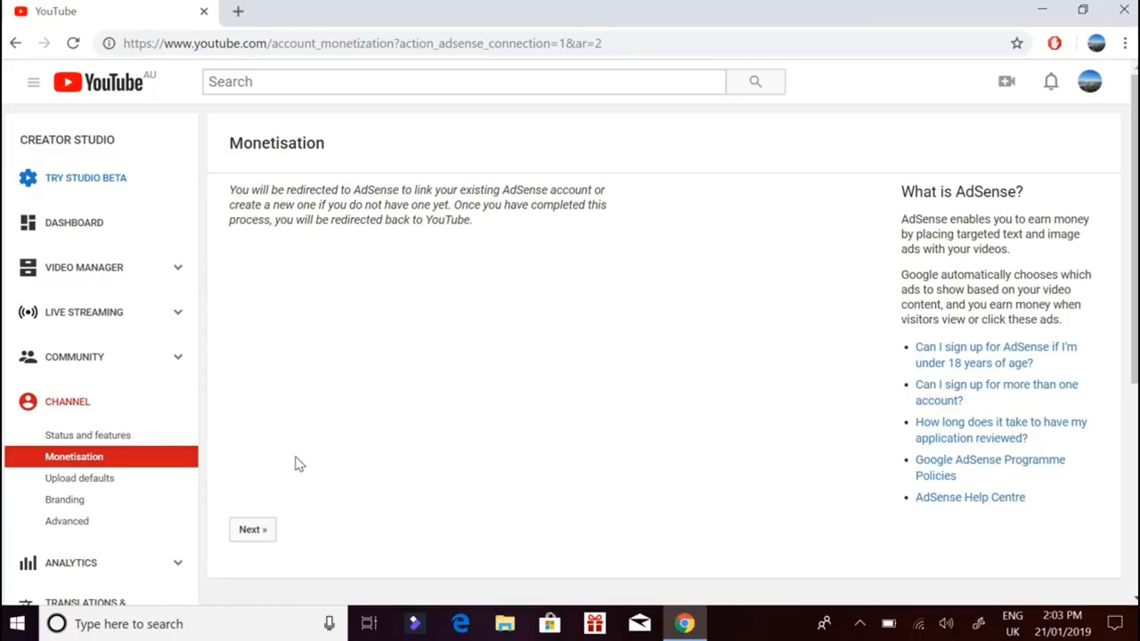
click(251, 530)
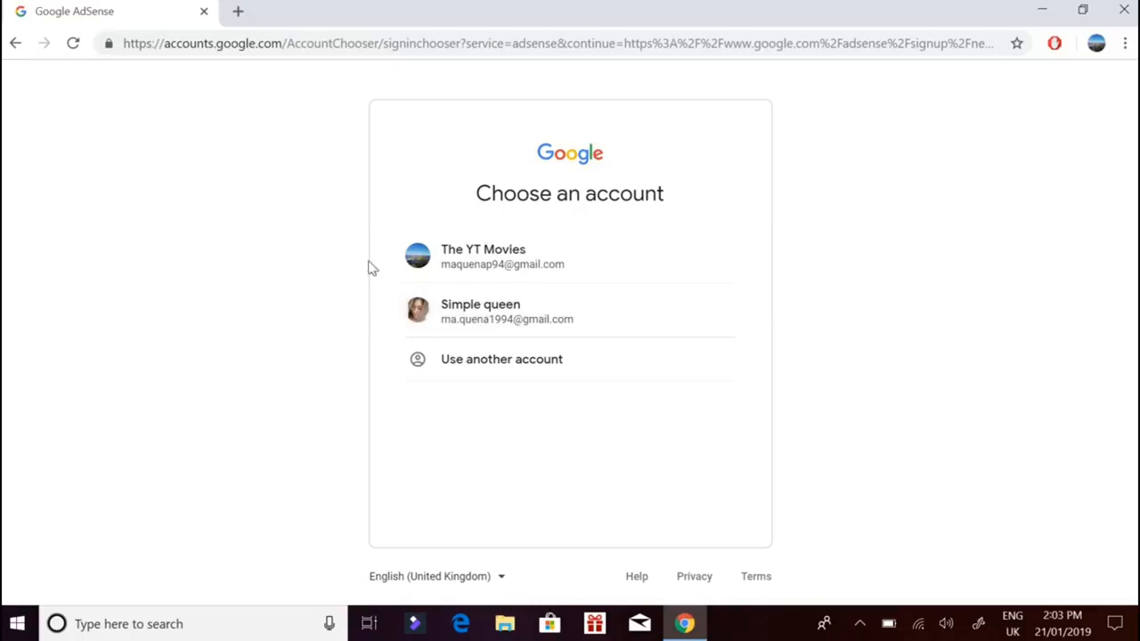
click(455, 264)
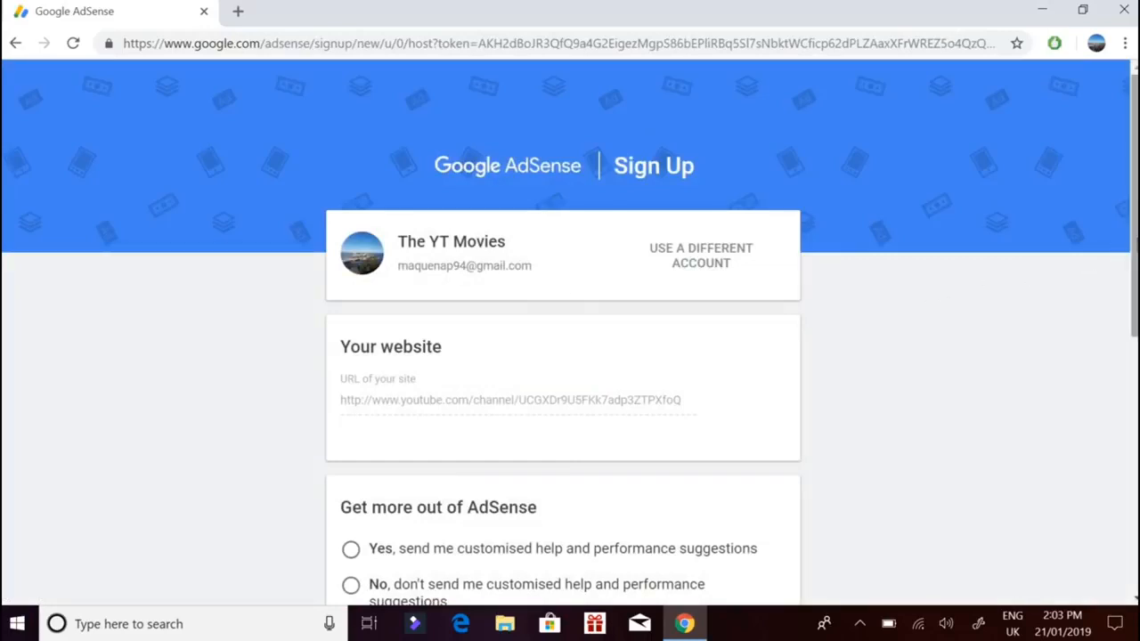
- Opt in to customised help and performance suggestions on the AdSense sign-up form
scroll(1124, 299, down, 2)
scroll(1125, 303, down, 1)
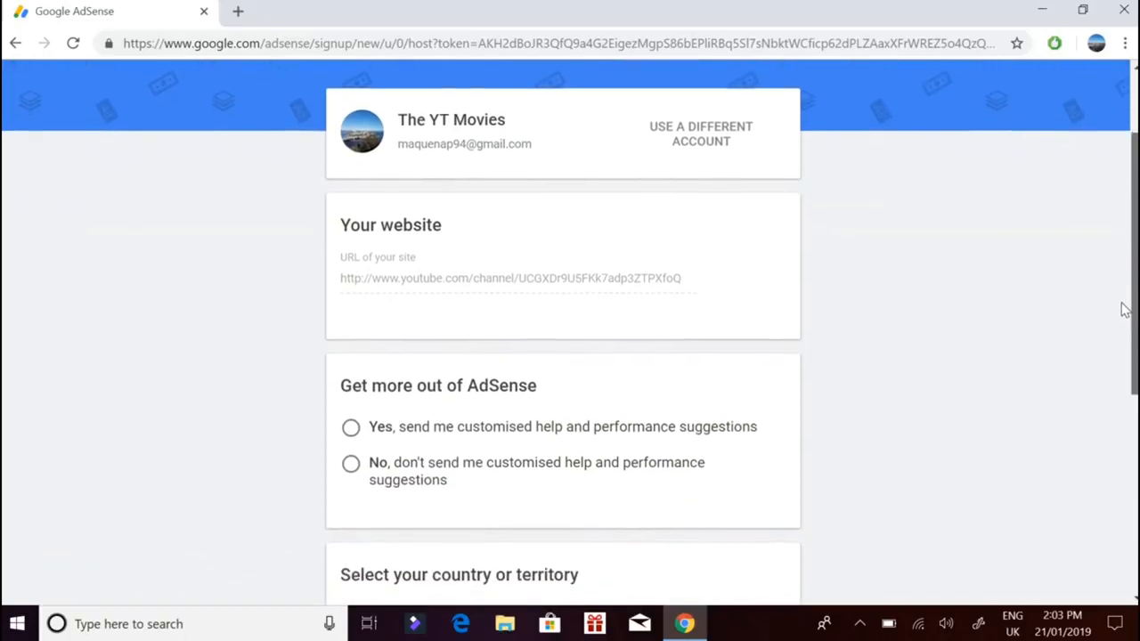
scroll(1121, 329, down, 1)
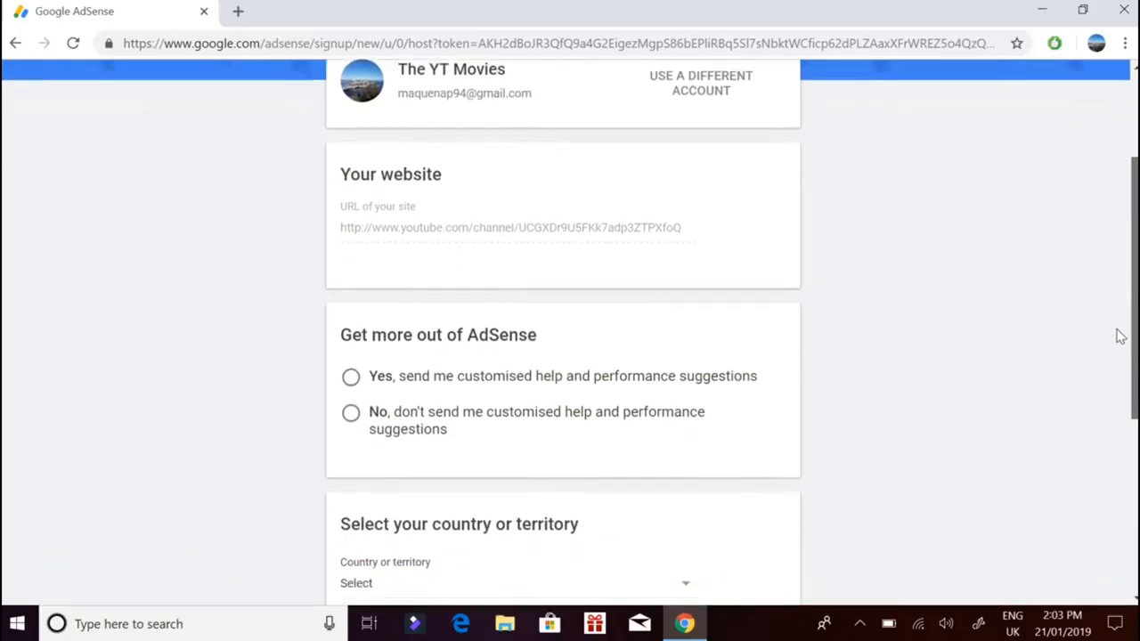
scroll(1120, 348, down, 1)
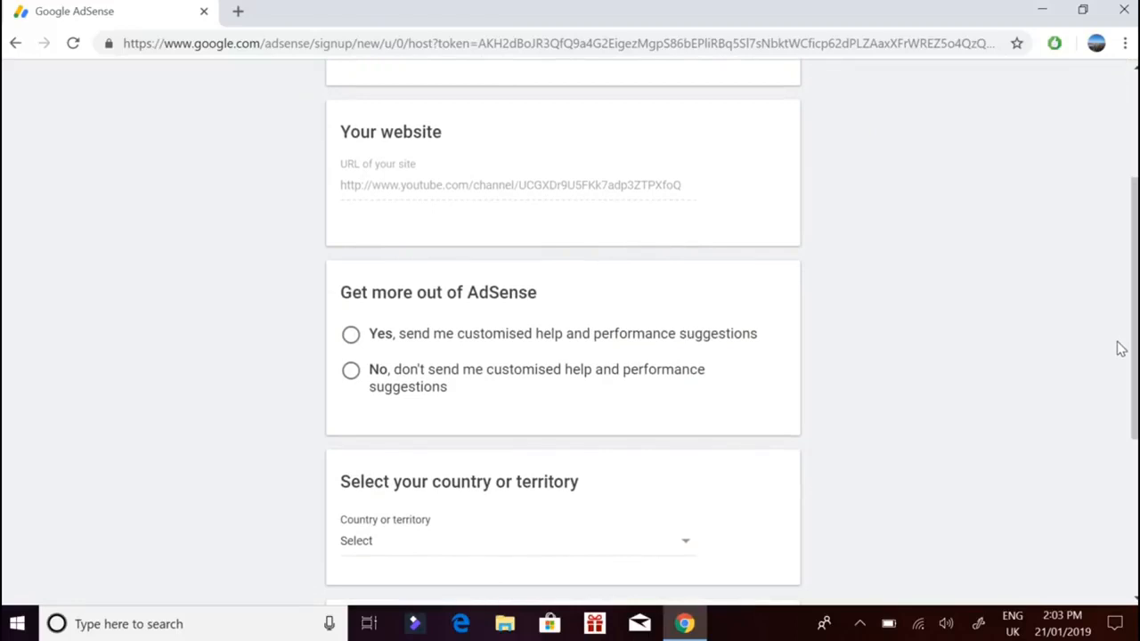
click(351, 337)
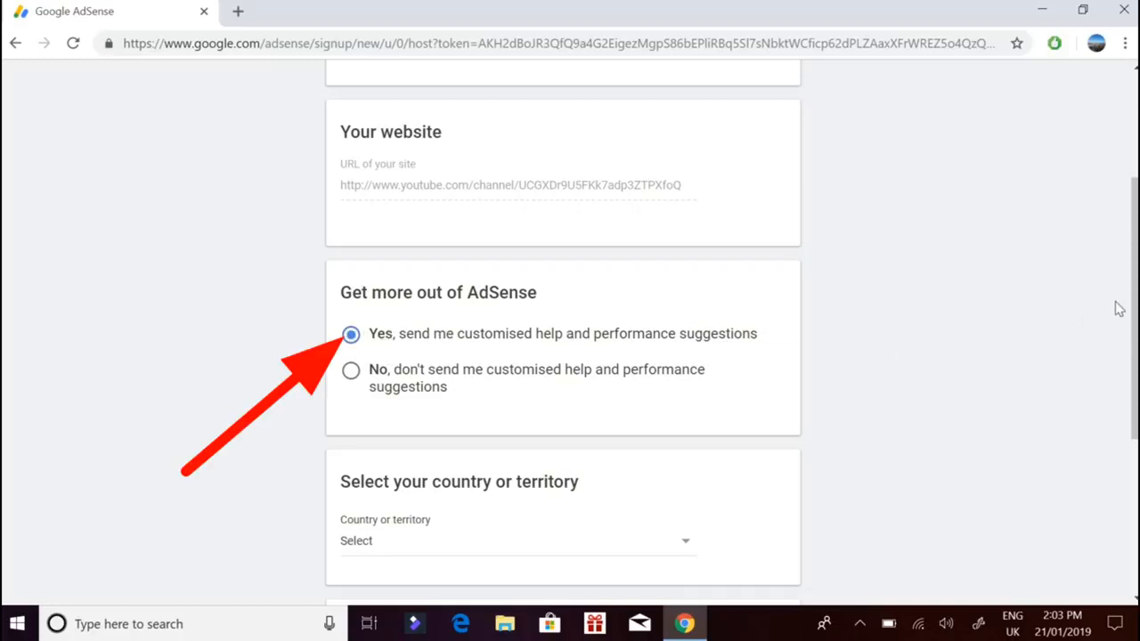
- Set the country or territory of the AdSense account to Philippines
scroll(1122, 445, down, 4)
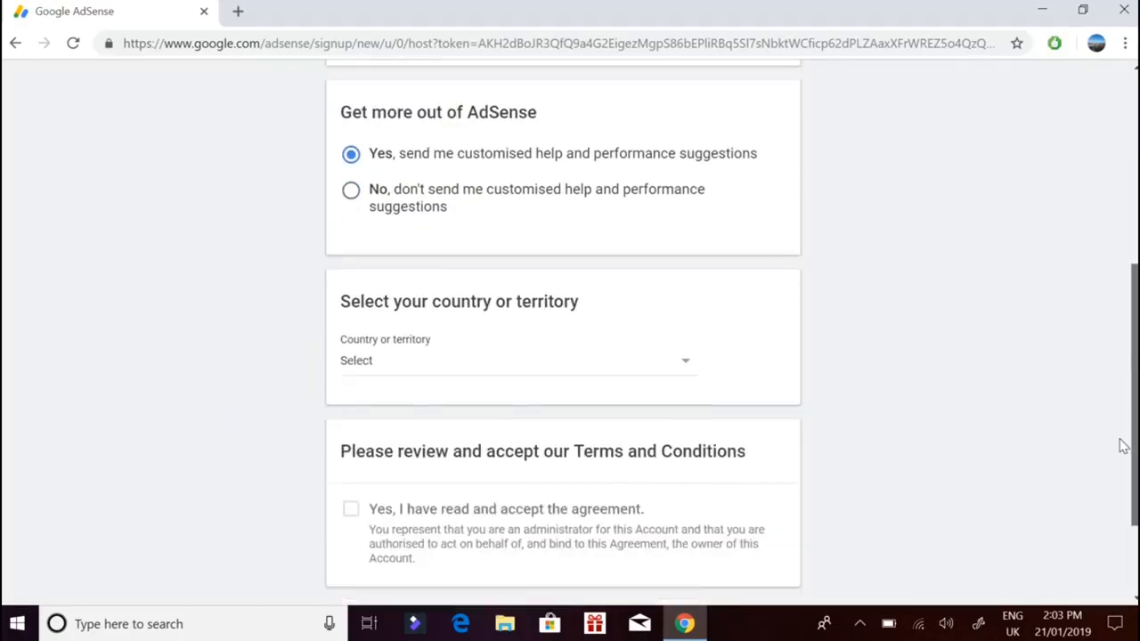
scroll(1118, 376, up, 2)
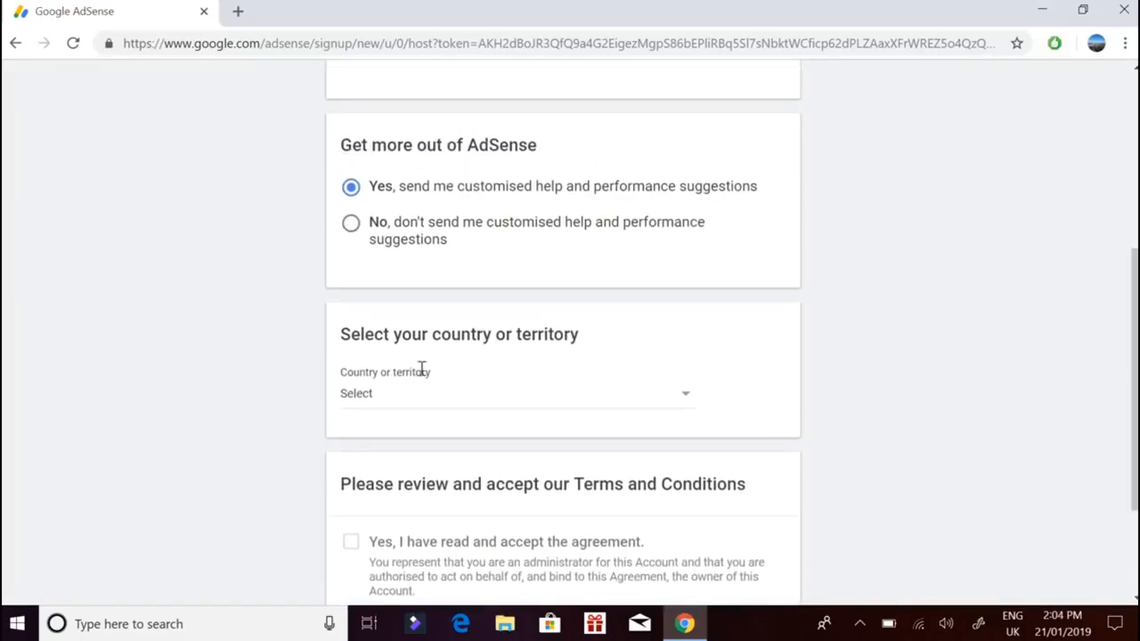
click(684, 399)
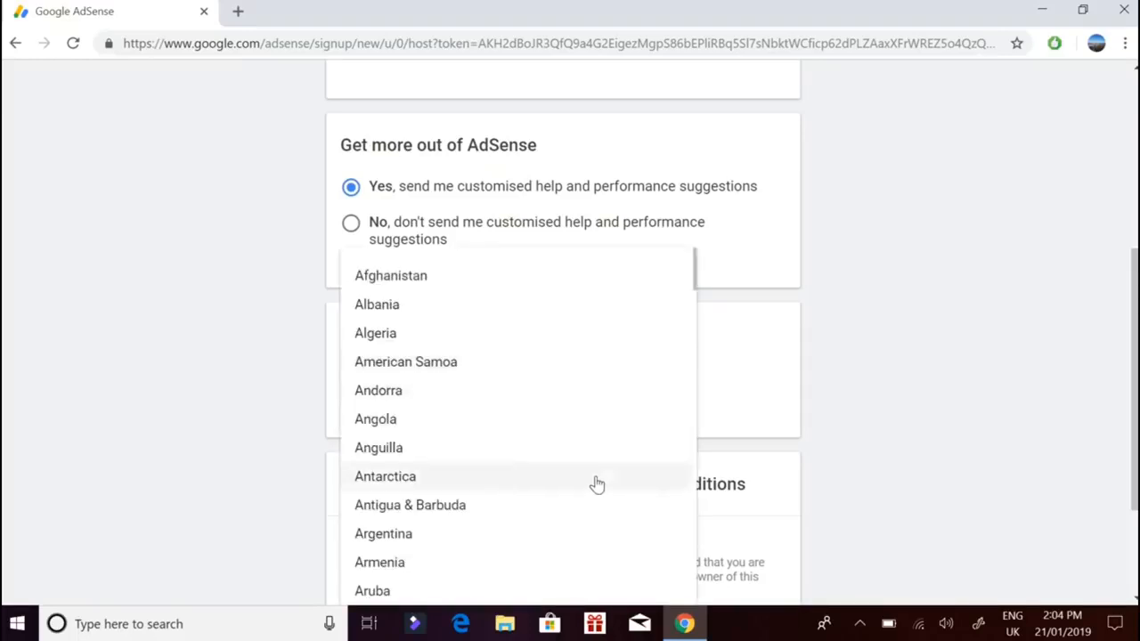
scroll(597, 483, down, 11)
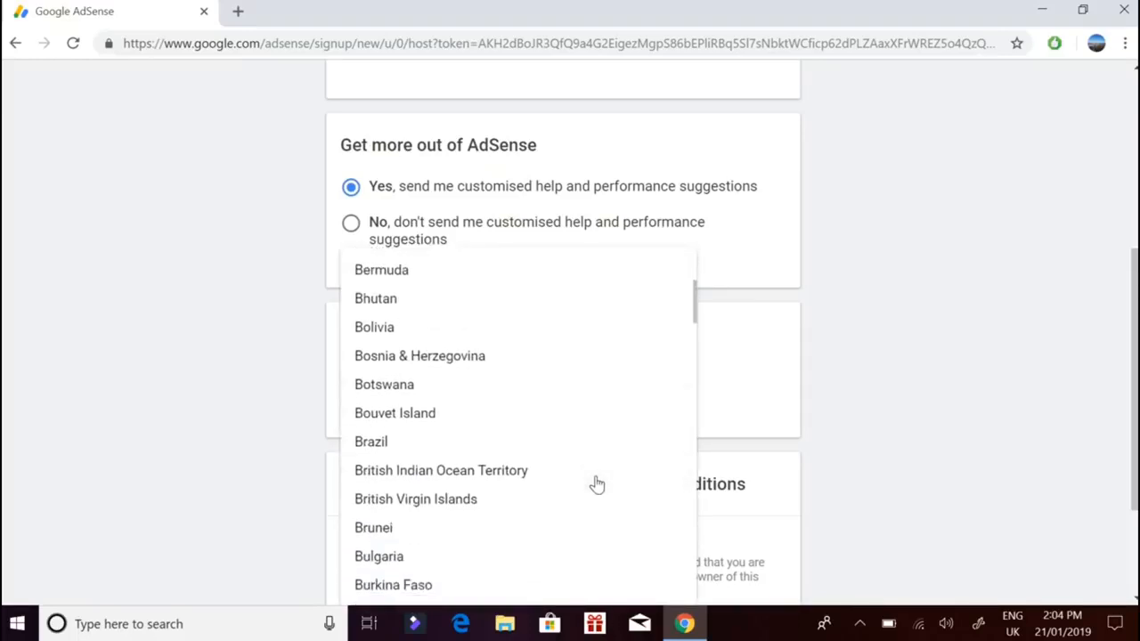
scroll(596, 483, down, 4)
scroll(458, 109, down, 2)
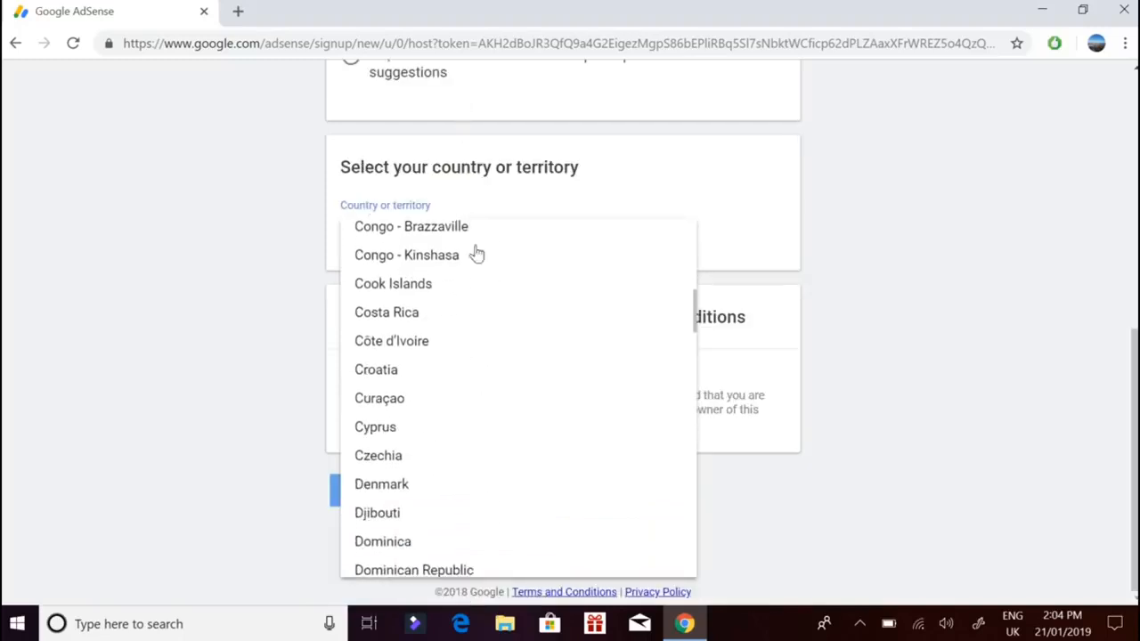
scroll(553, 417, down, 6)
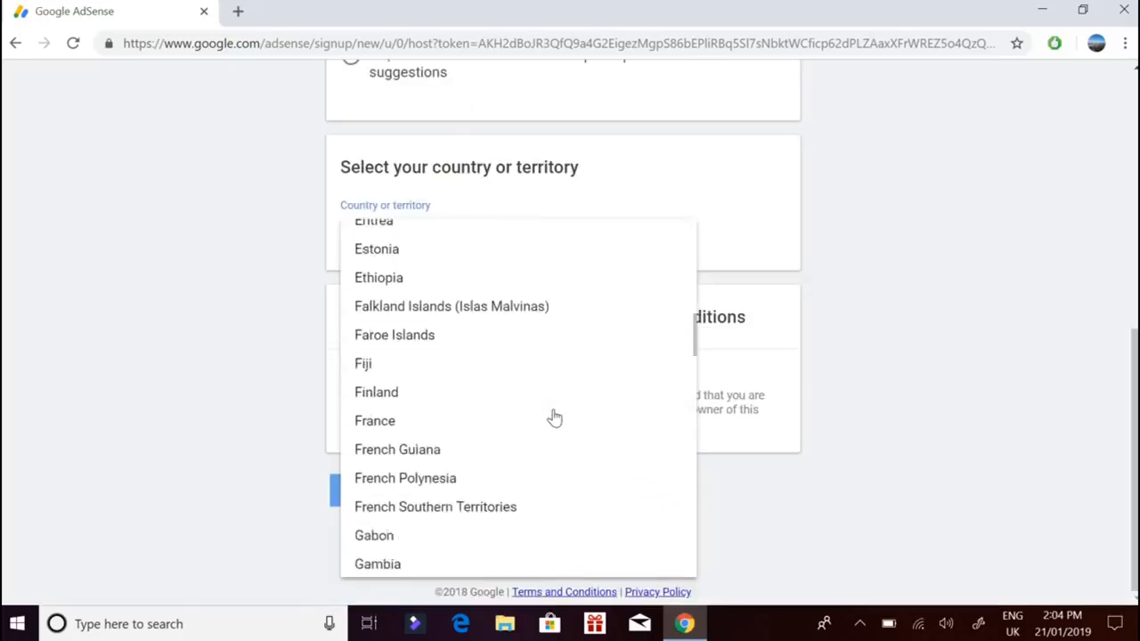
scroll(553, 417, down, 10)
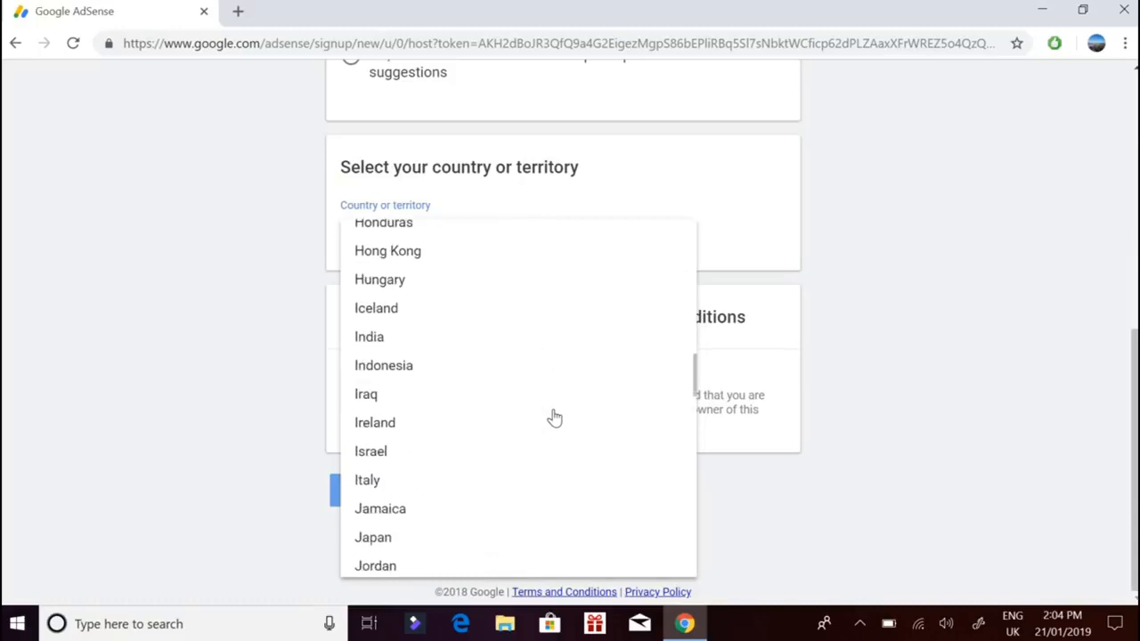
scroll(553, 417, down, 6)
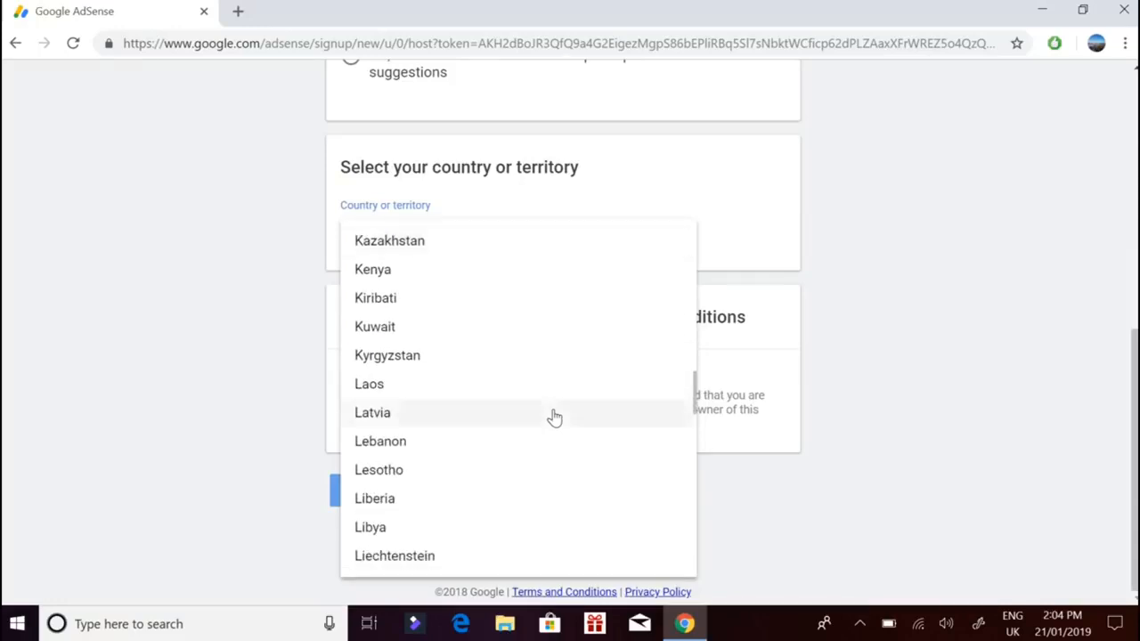
scroll(553, 416, down, 7)
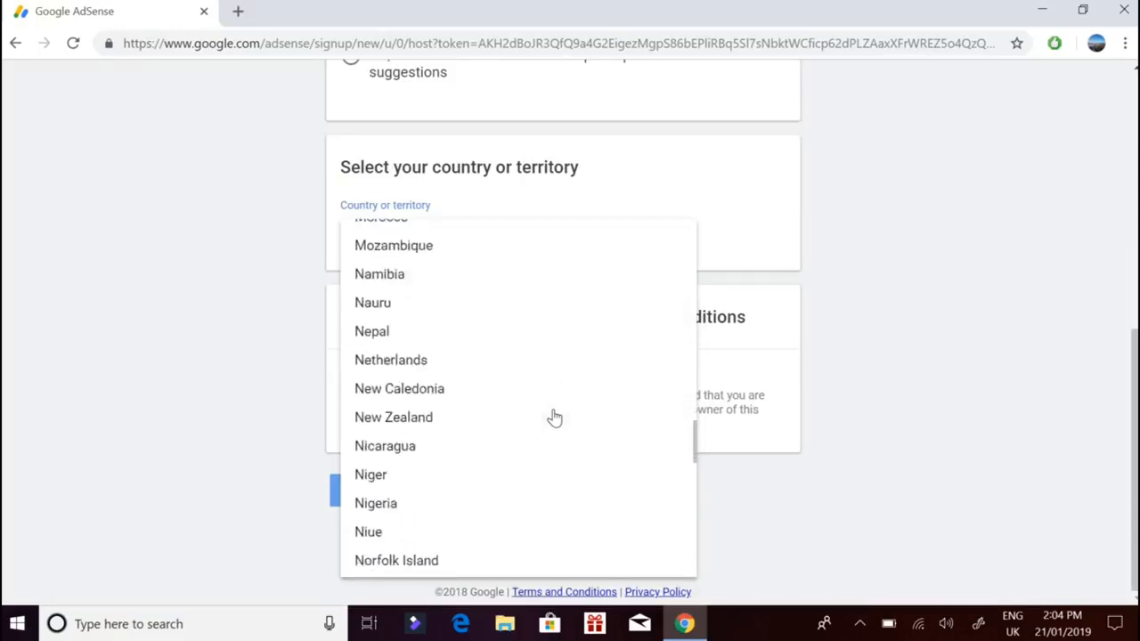
scroll(553, 417, down, 3)
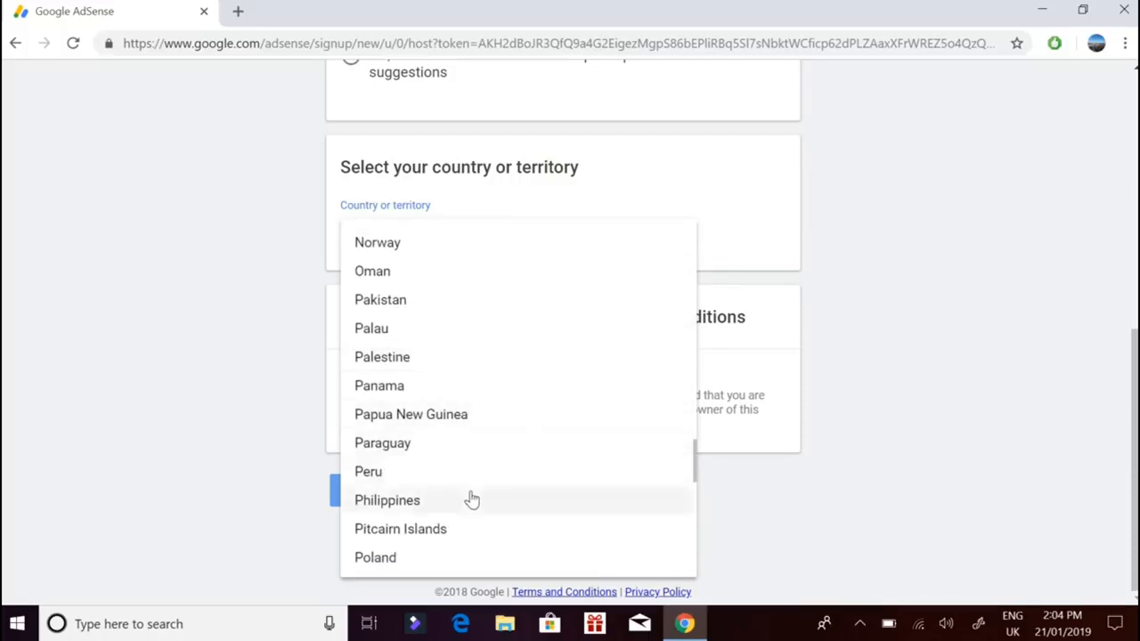
click(470, 500)
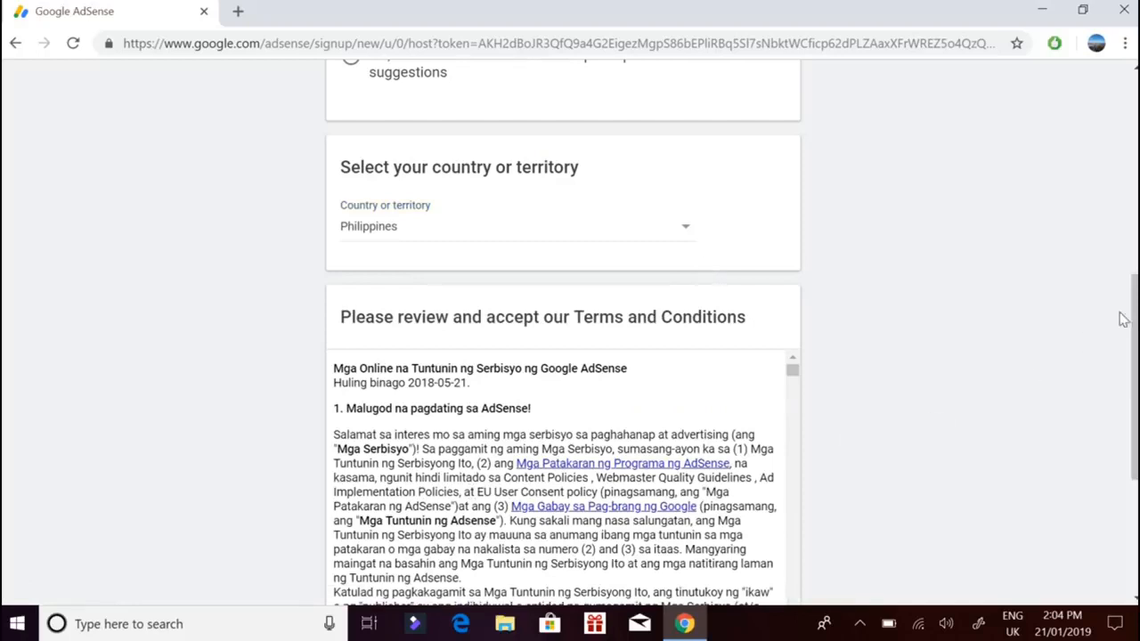
- Read through the AdSense Terms and Conditions, accept the agreement and create the account, continuing past the Ads made easy introduction
drag(1135, 307, 1119, 418)
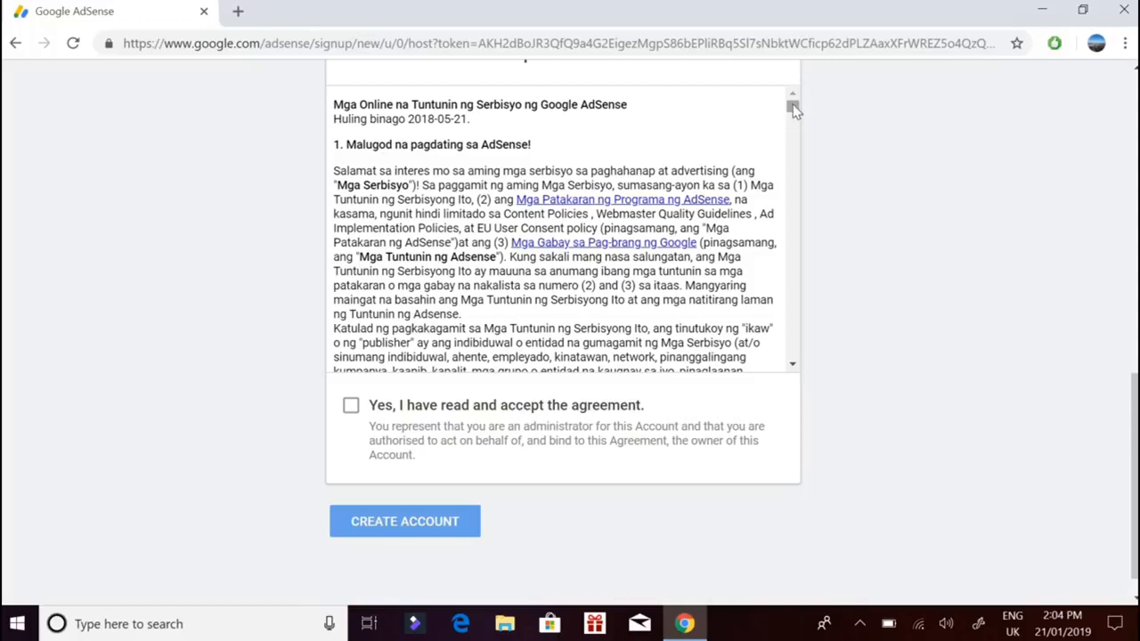
drag(792, 107, 768, 353)
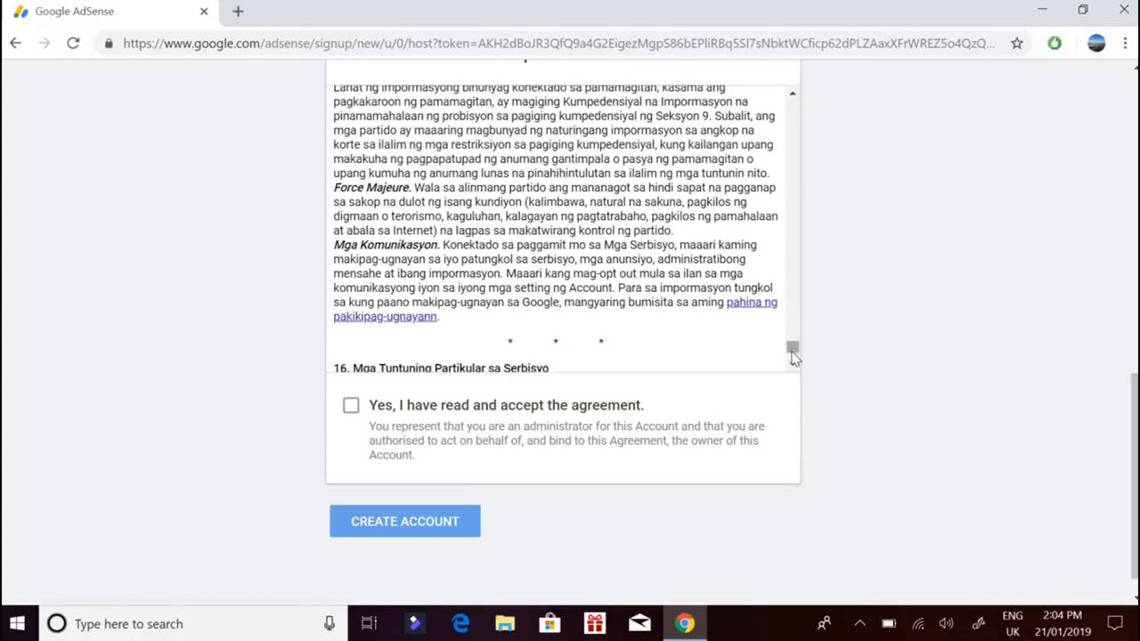
scroll(792, 368, down, 1)
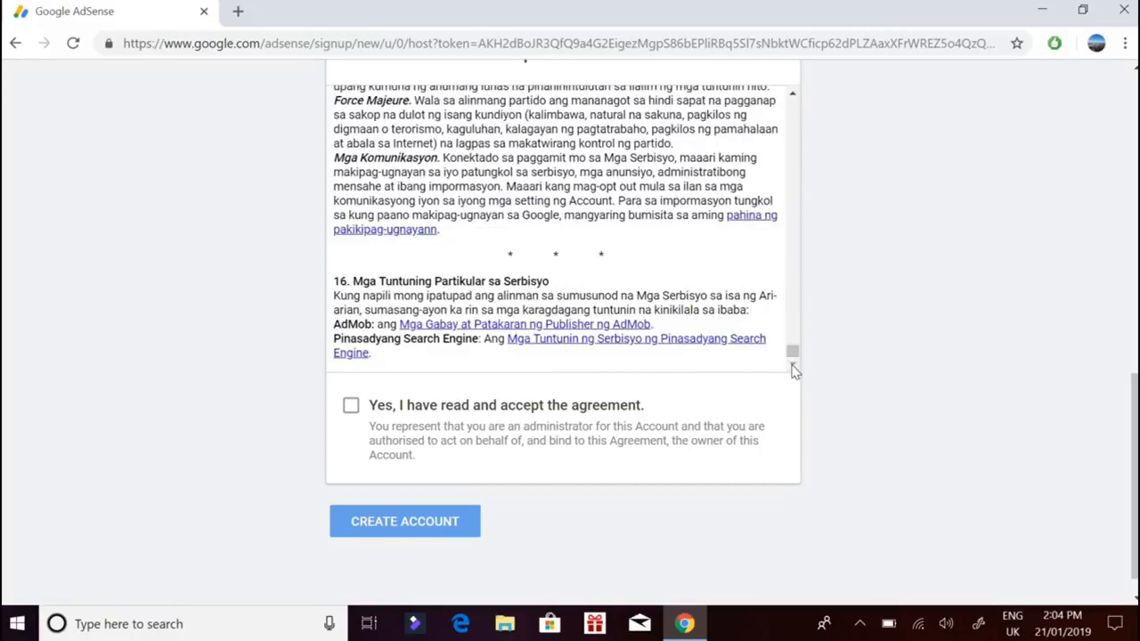
click(351, 408)
click(350, 408)
click(350, 408)
click(395, 523)
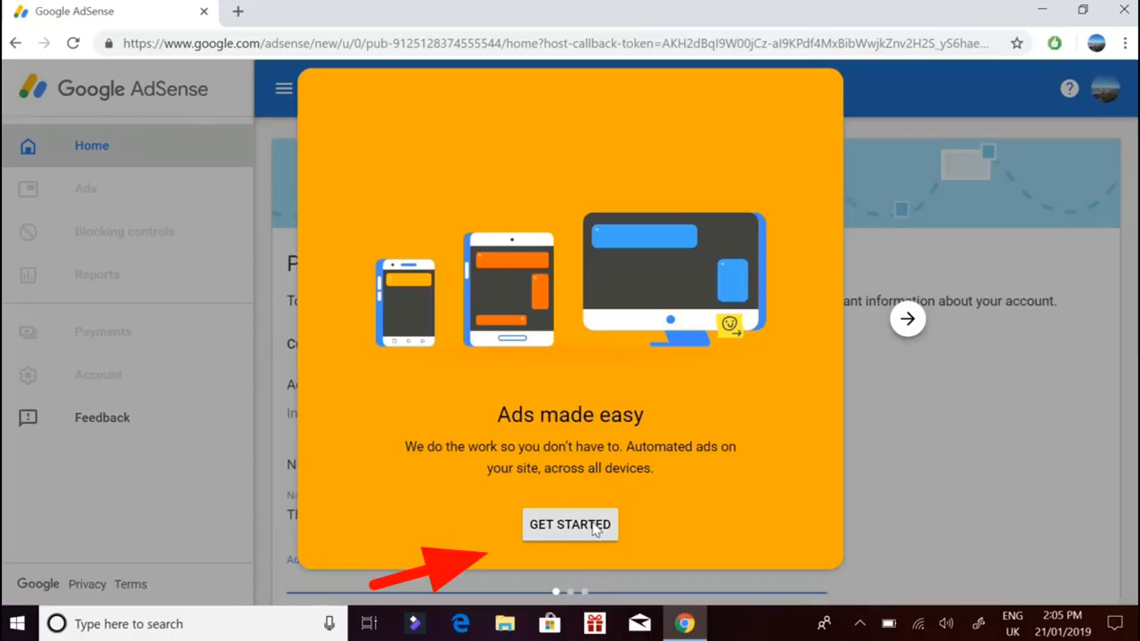
click(596, 528)
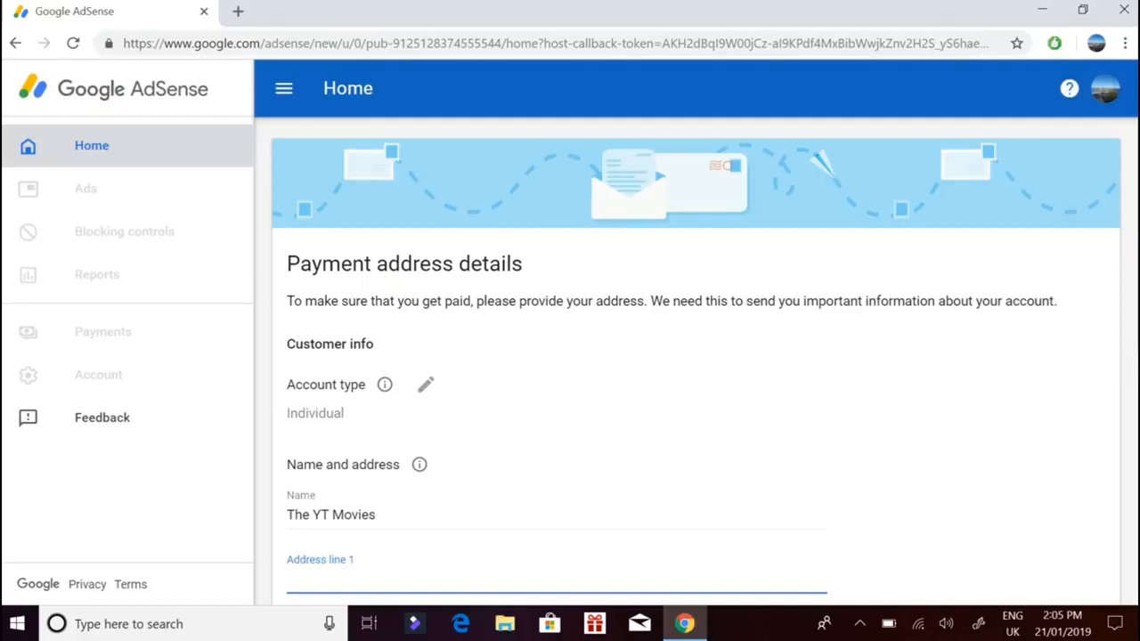
- Examine the payment address details form, from the account type and name through the address fields to the optional phone number
scroll(1131, 400, down, 3)
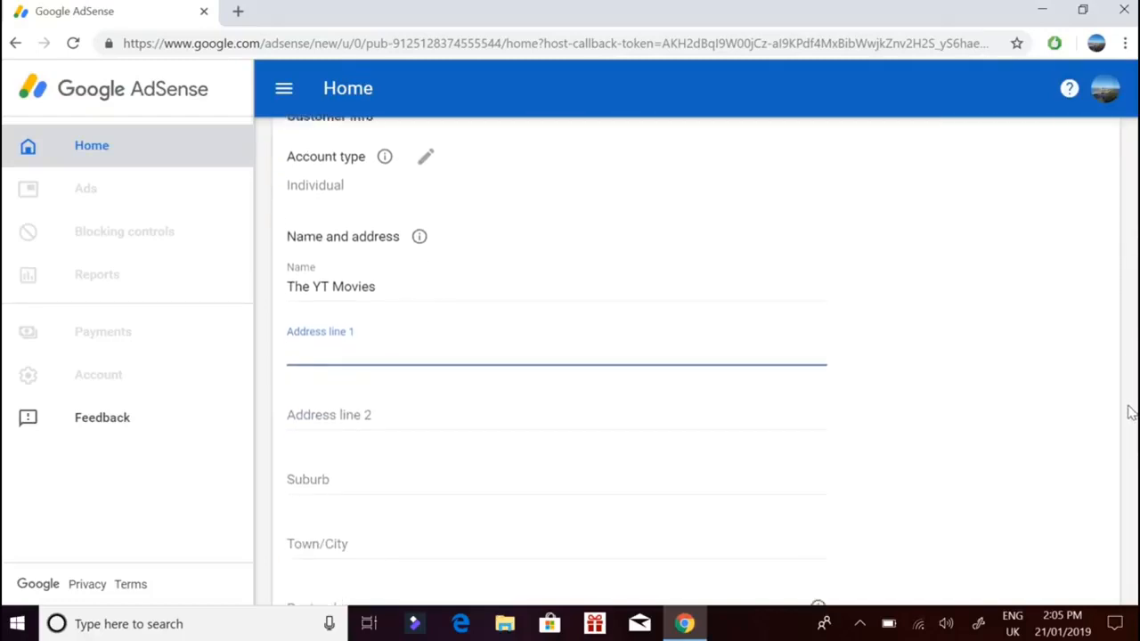
scroll(1130, 397, up, 2)
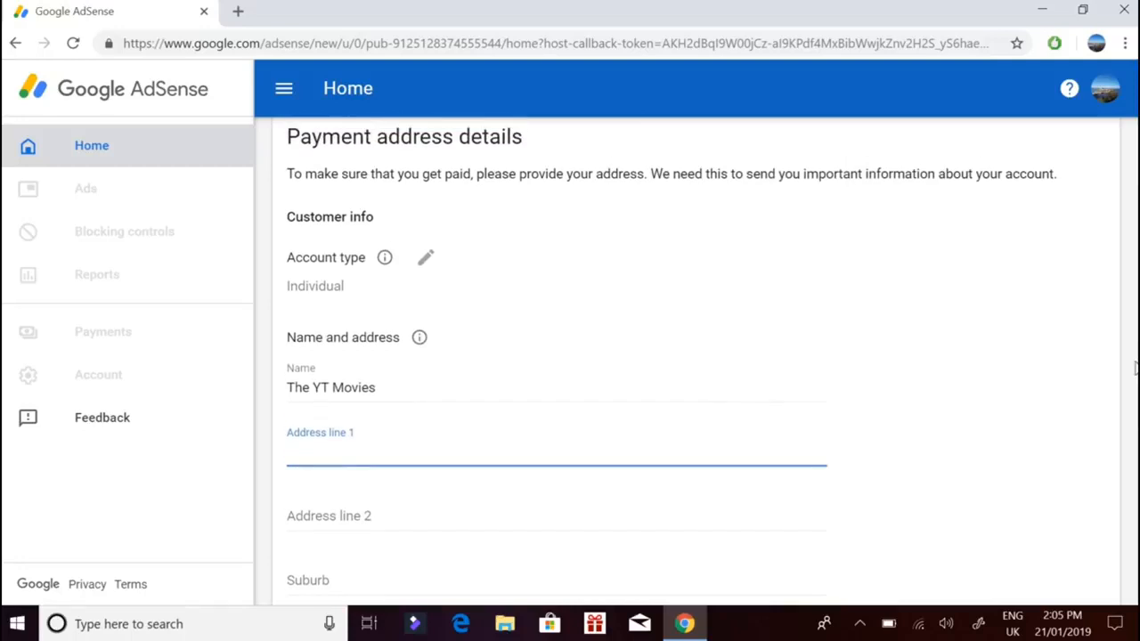
scroll(1126, 428, down, 5)
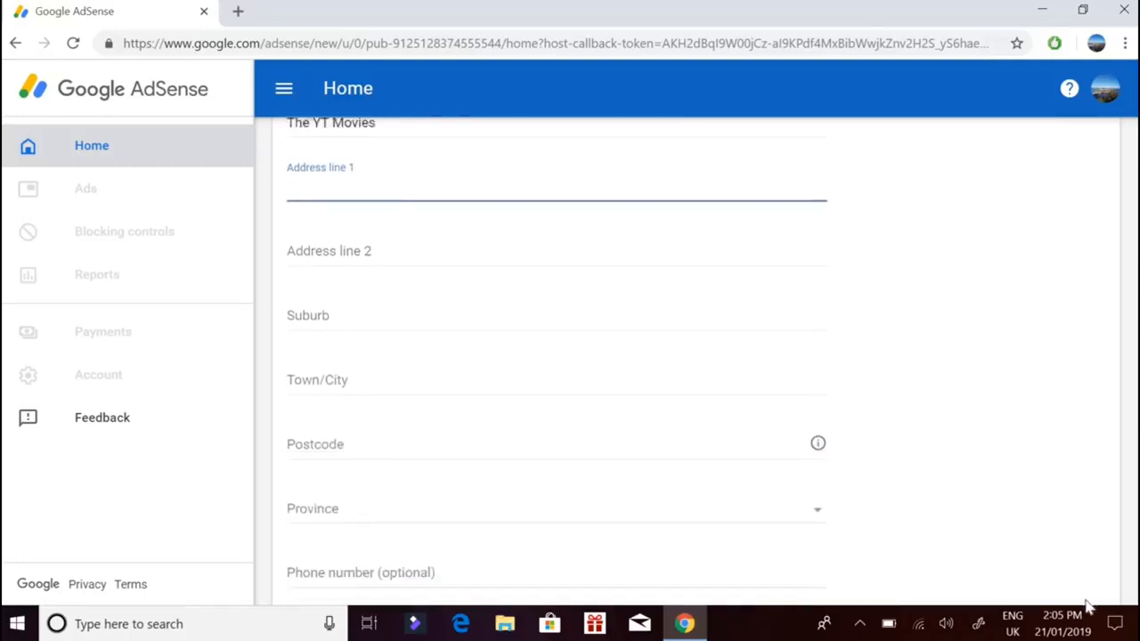
scroll(1055, 386, up, 6)
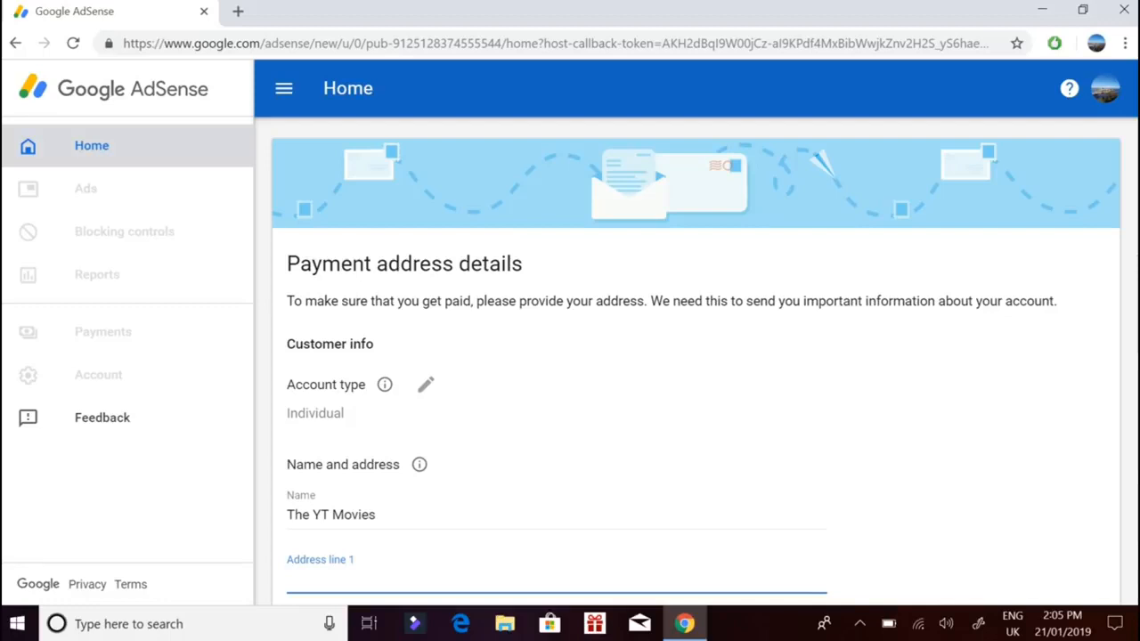
scroll(1091, 499, down, 6)
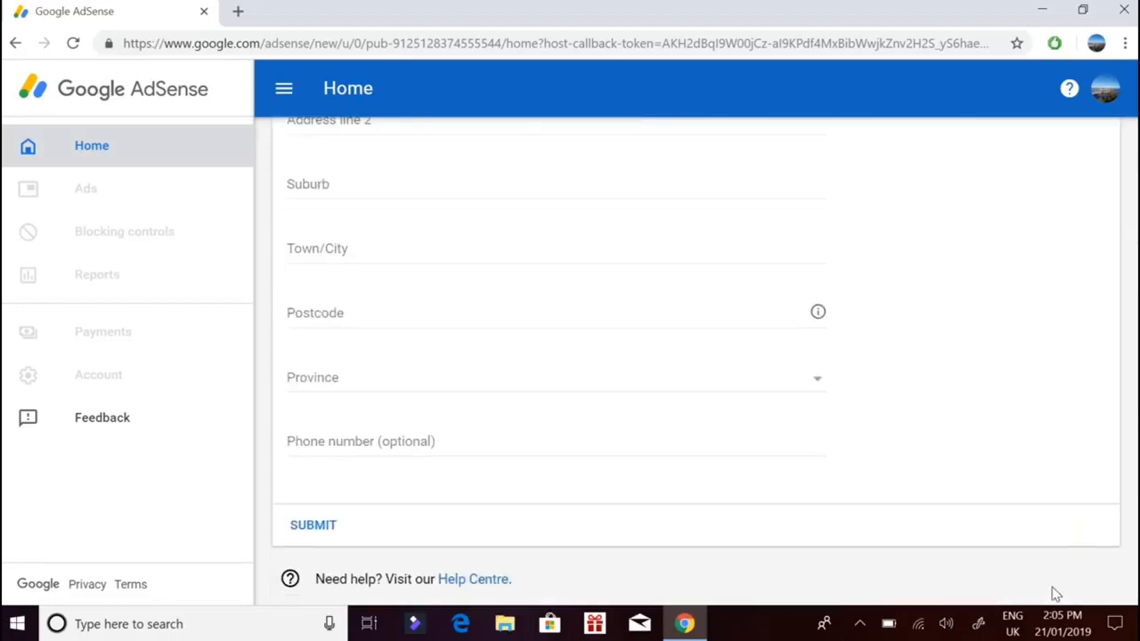
scroll(1055, 594, up, 6)
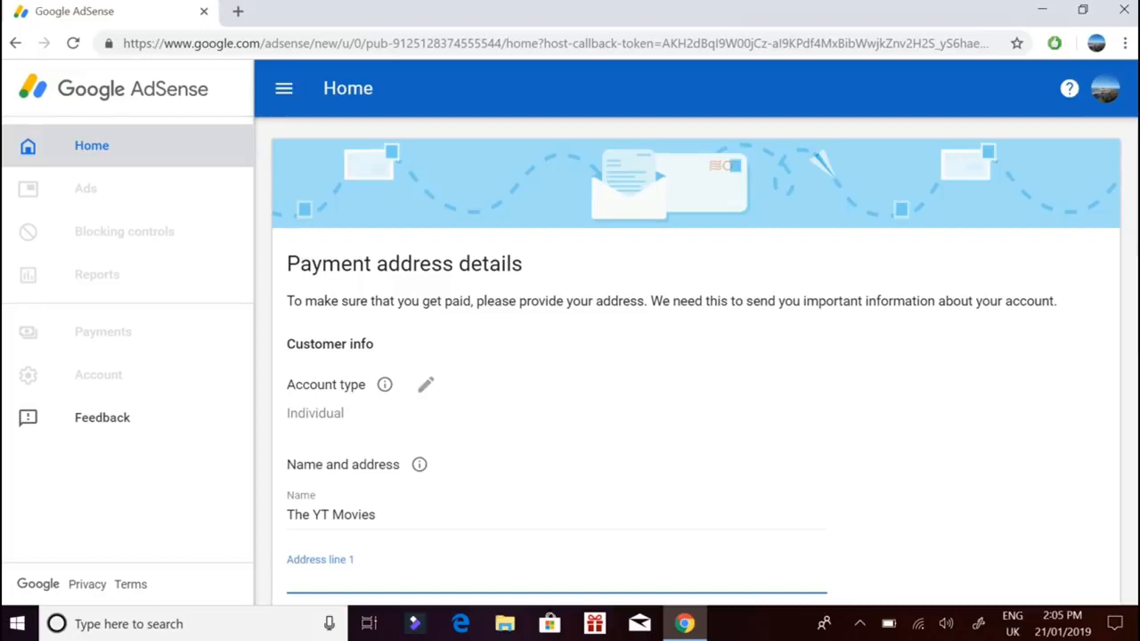
scroll(1106, 489, down, 6)
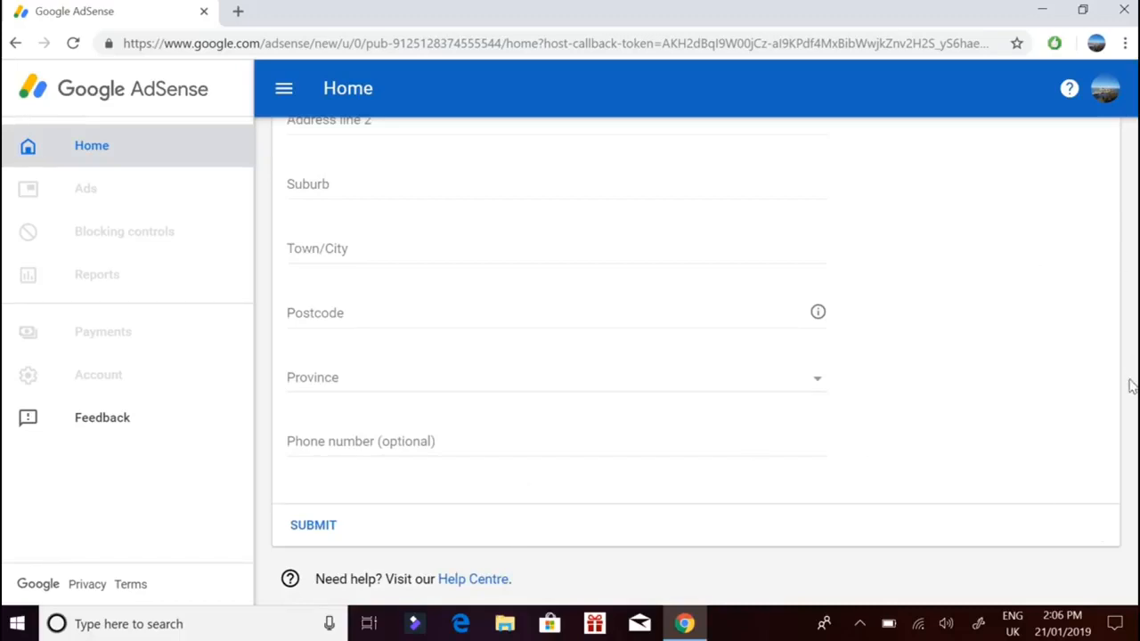
drag(1129, 543, 1129, 594)
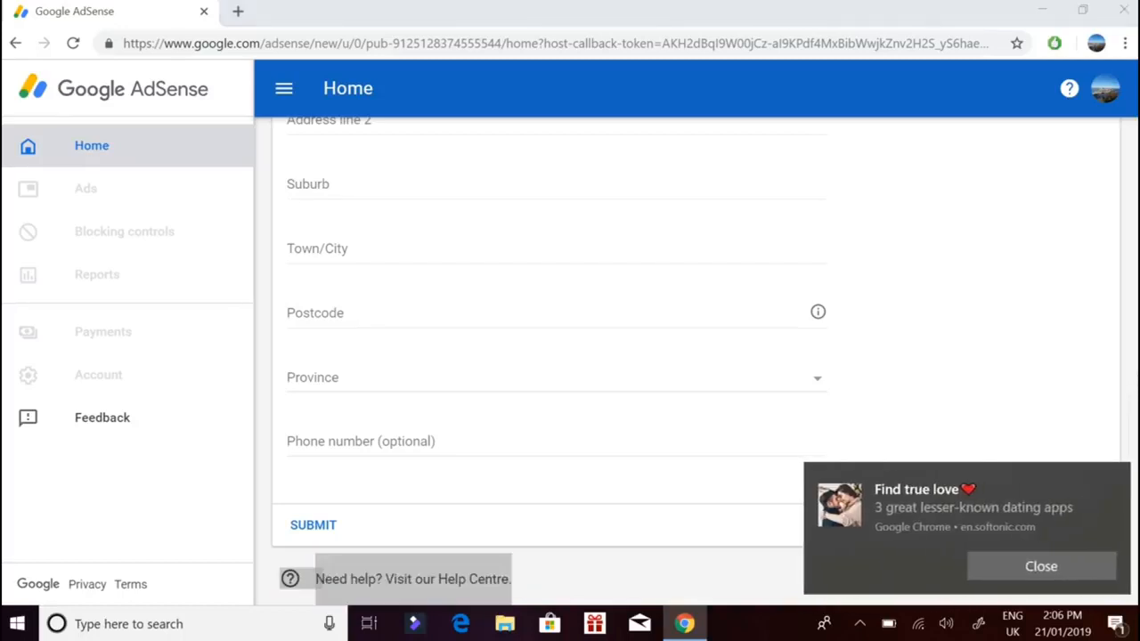
click(1093, 570)
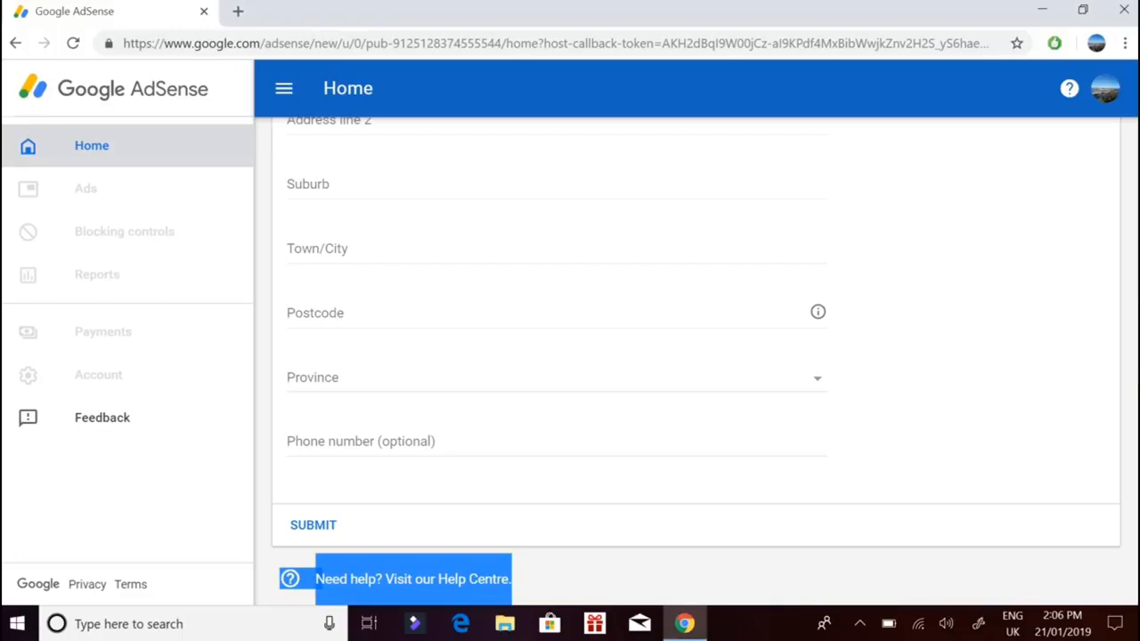
scroll(696, 361, up, 1)
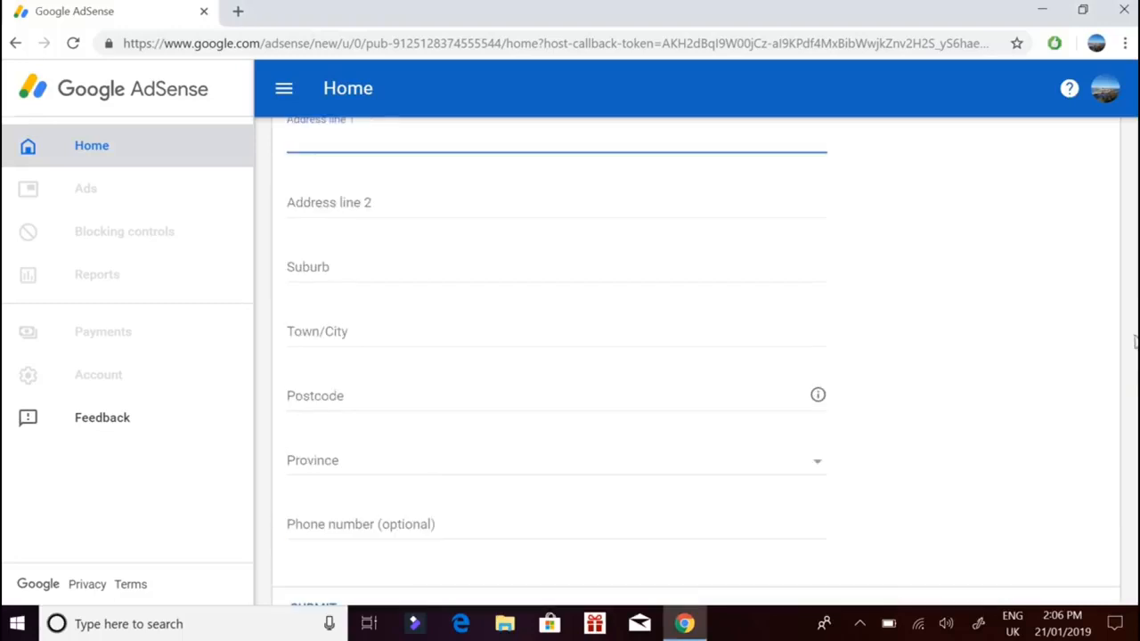
scroll(696, 360, up, 5)
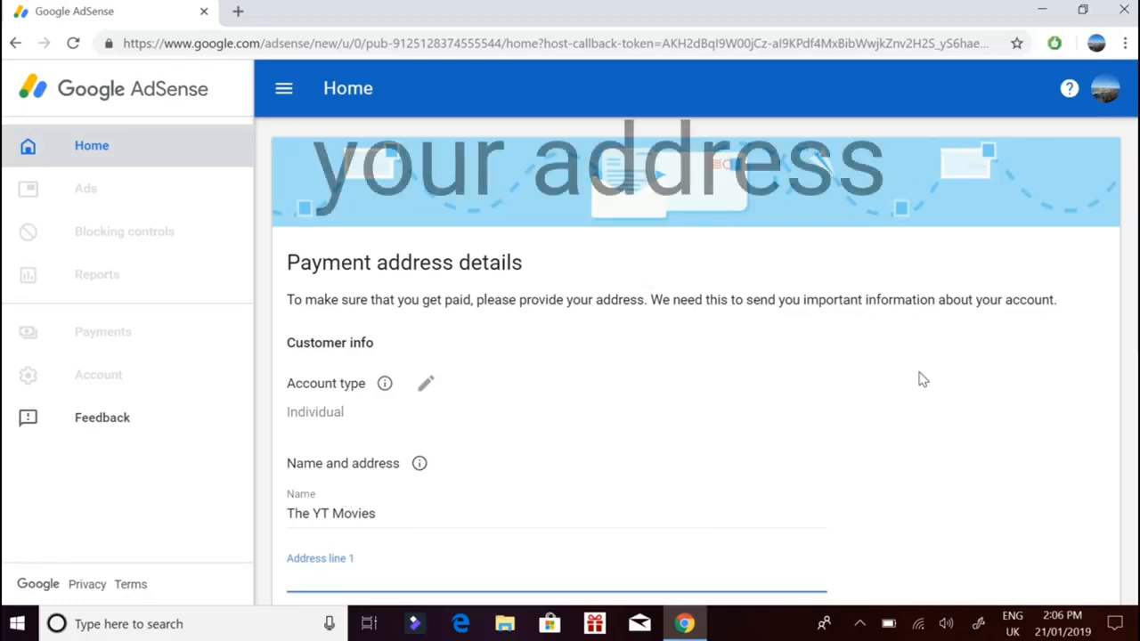
scroll(918, 380, down, 4)
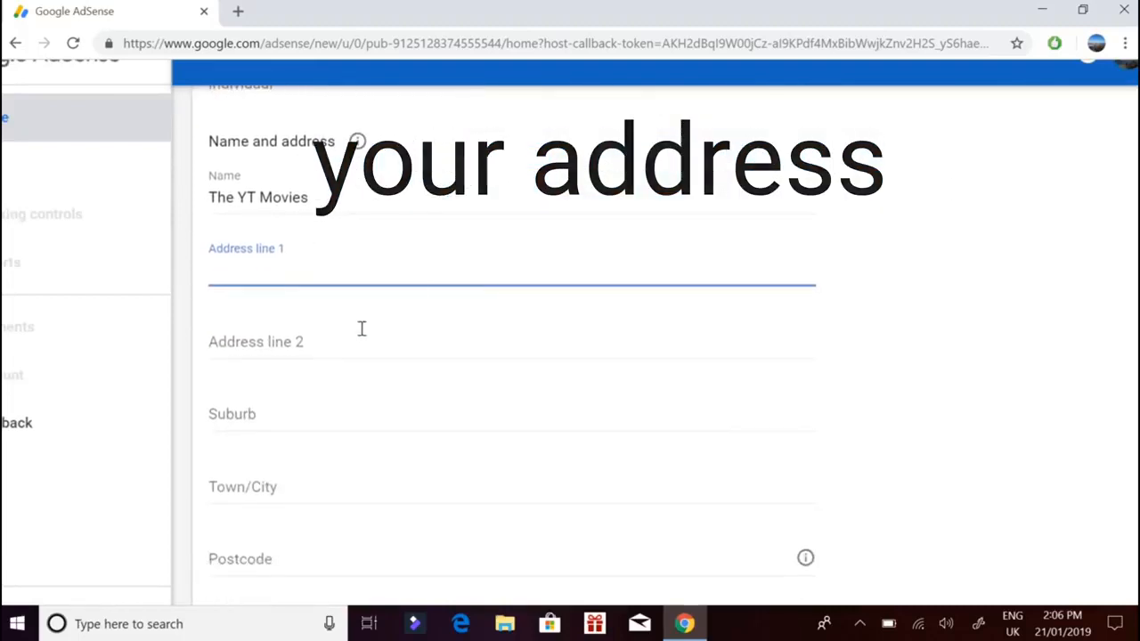
- Fill in the postal address in the address lines of the payment address details form
click(356, 334)
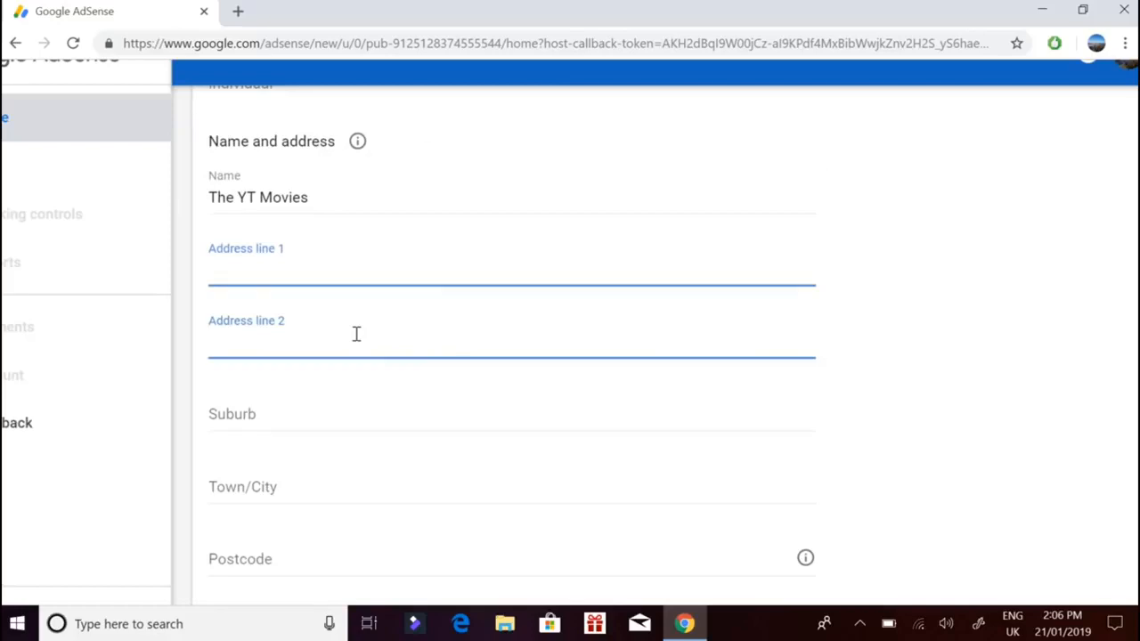
text(4)
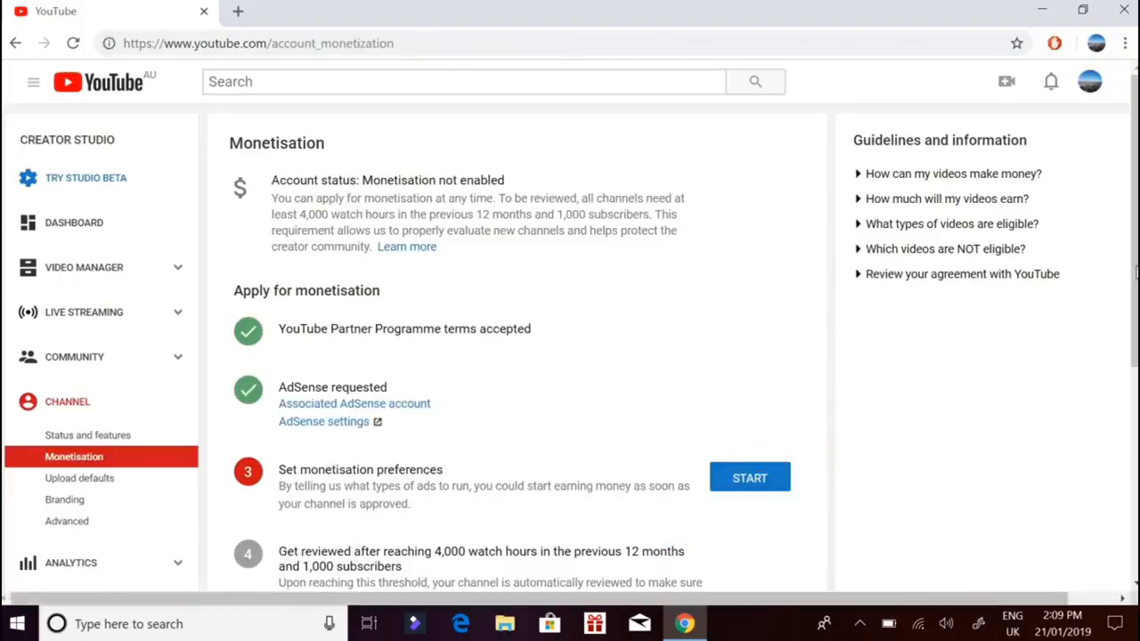
- Save the monetisation preferences with all existing and future videos monetised and overlay ads, sponsored cards and skippable video ads enabled
scroll(1130, 320, down, 2)
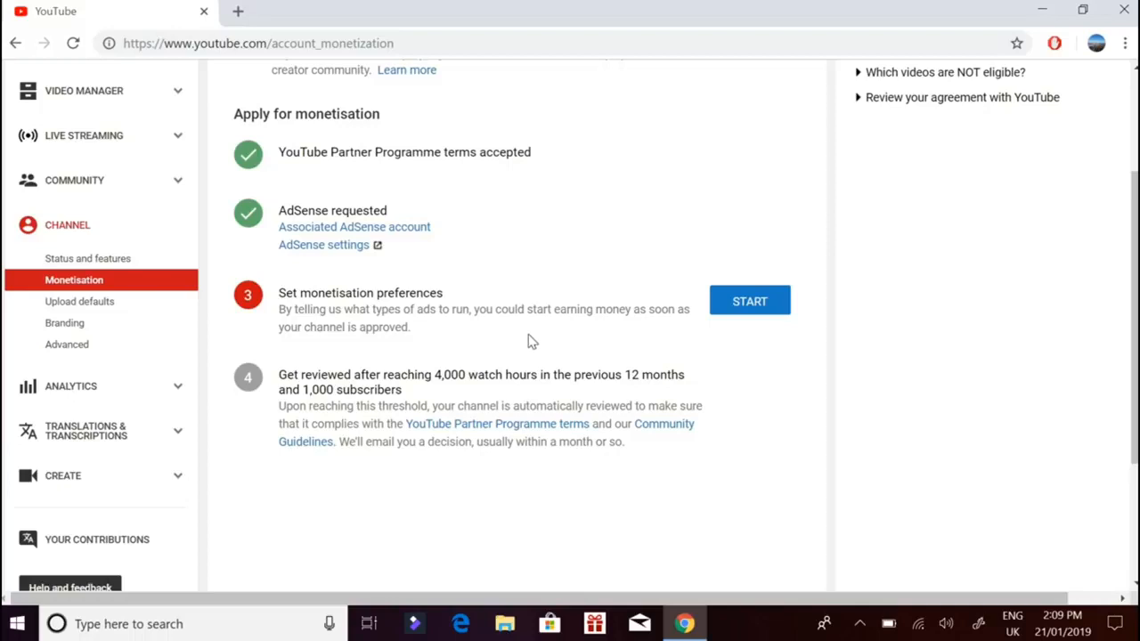
click(757, 302)
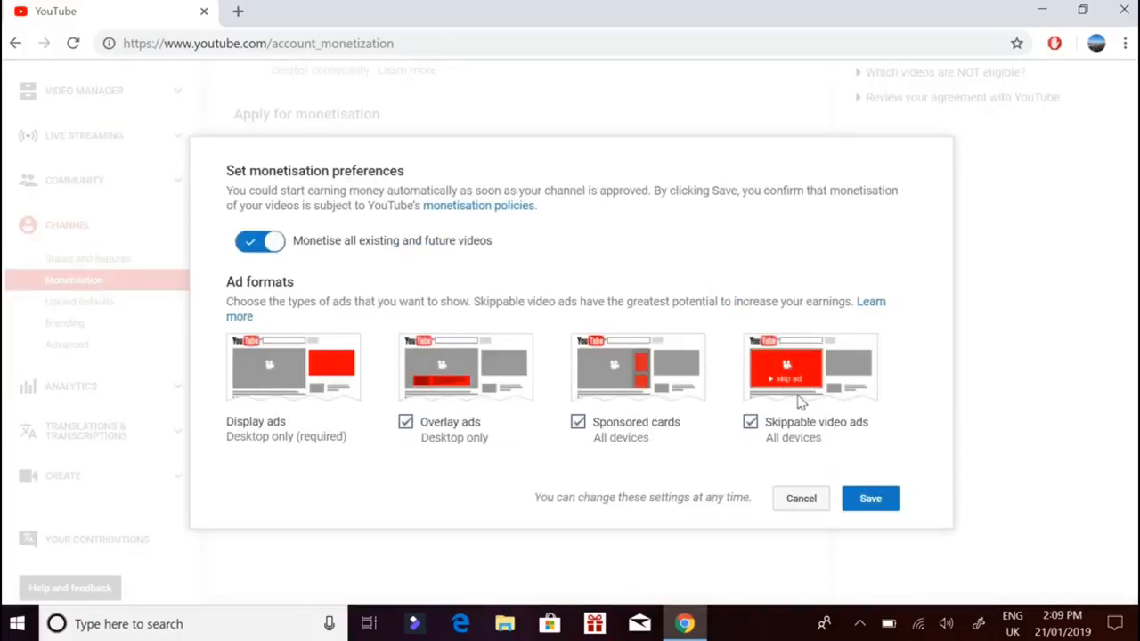
click(862, 501)
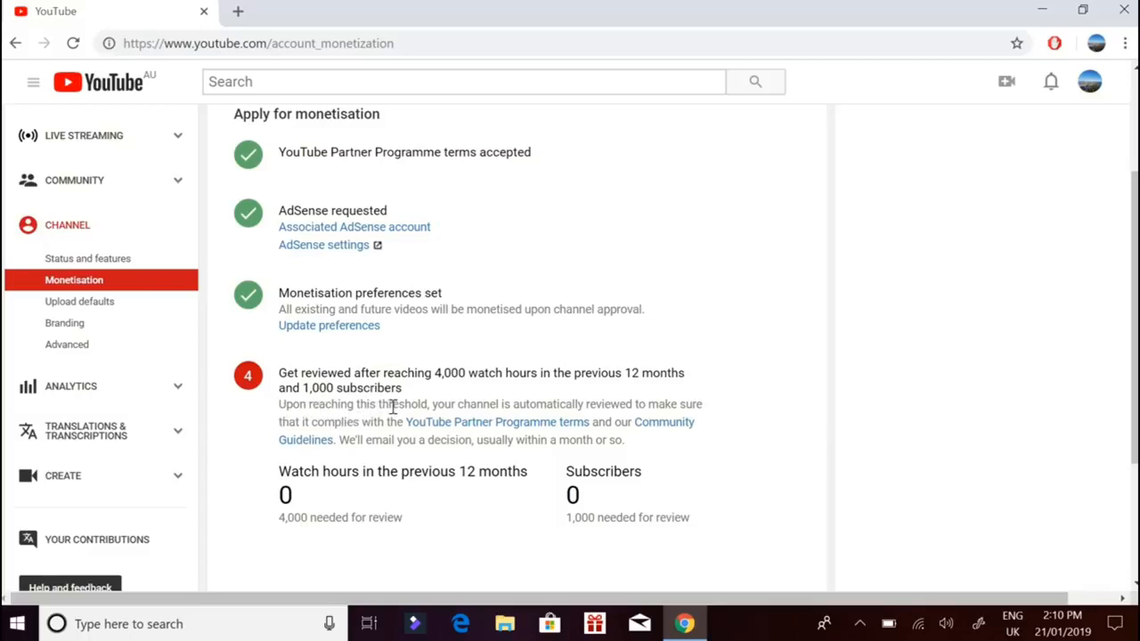
- Review the monetisation application steps, from the account status to the watch hours and subscriber requirements for channel review
drag(393, 405, 301, 554)
click(300, 556)
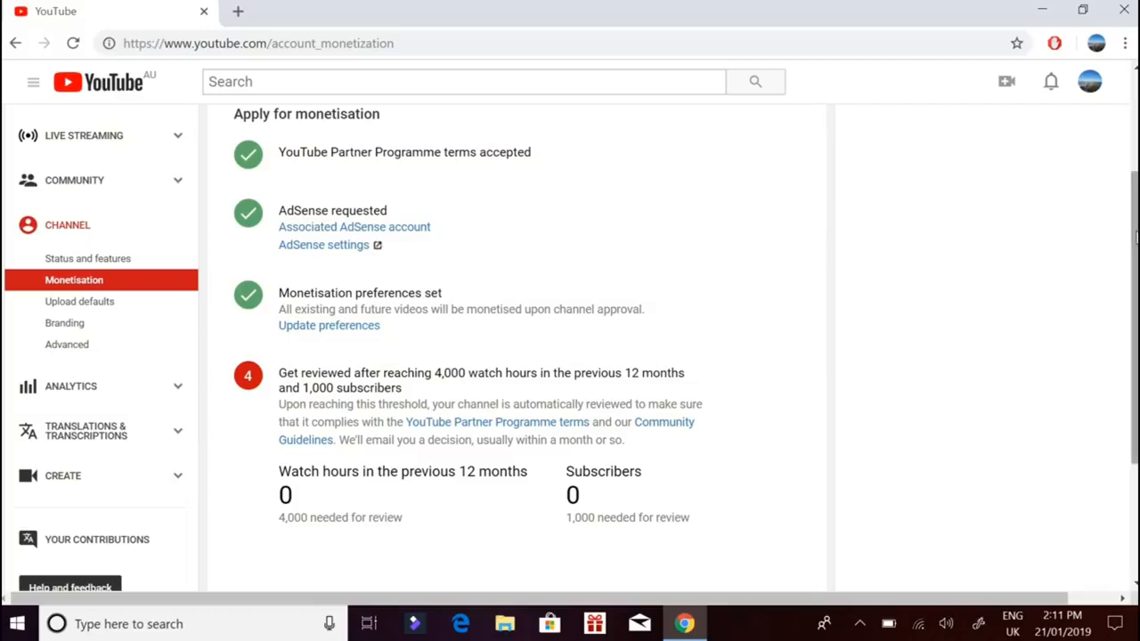
drag(1136, 237, 1127, 215)
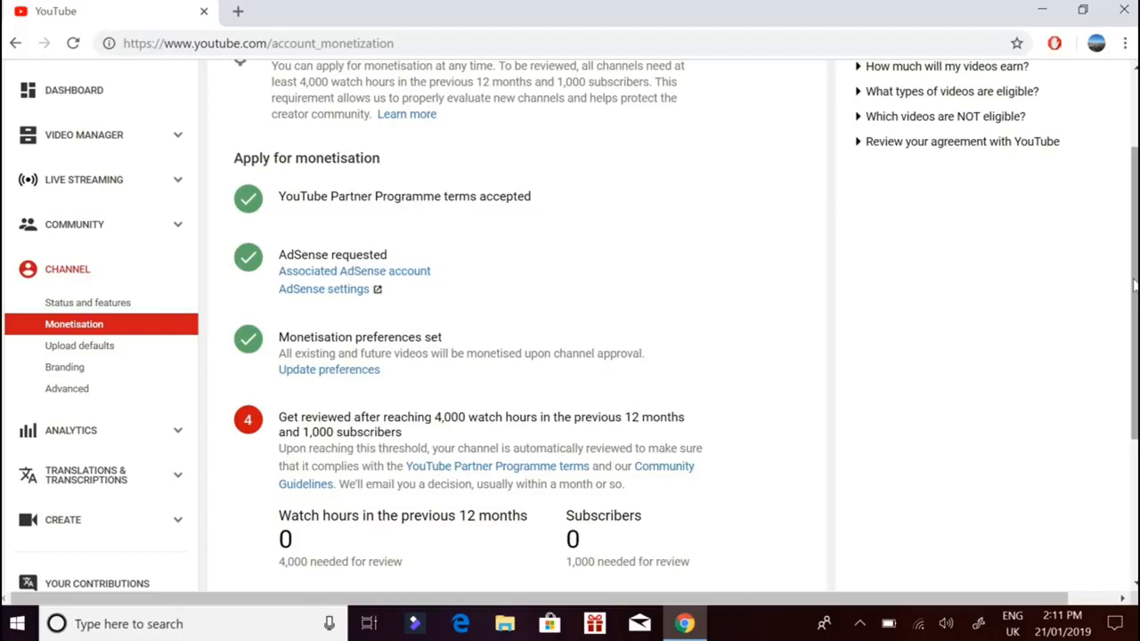
drag(1134, 283, 1135, 211)
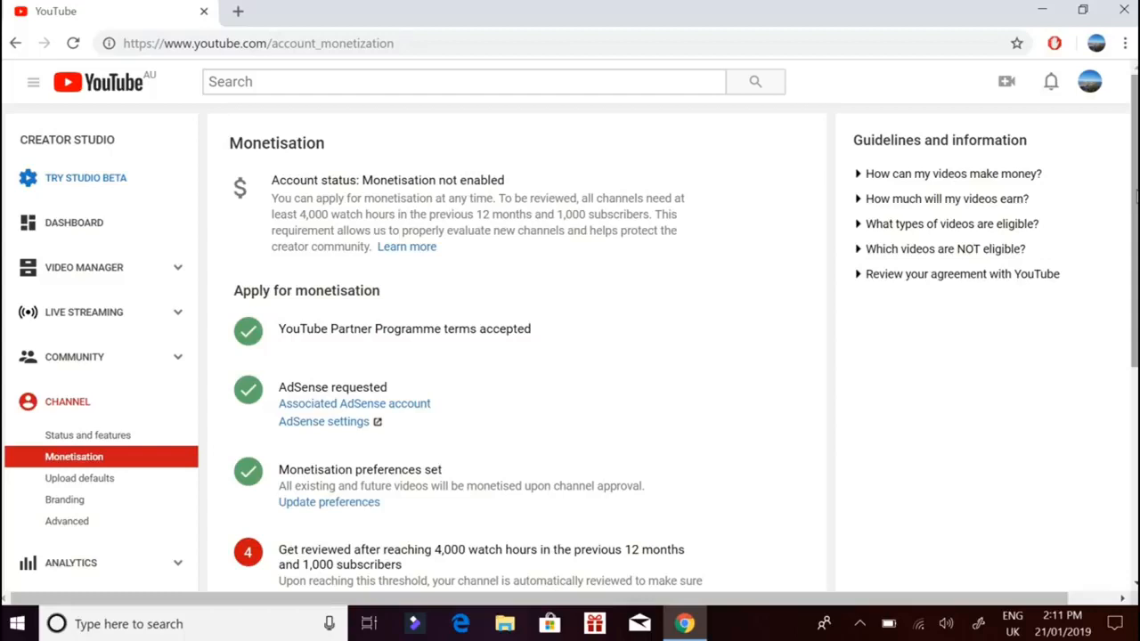
scroll(1086, 427, down, 4)
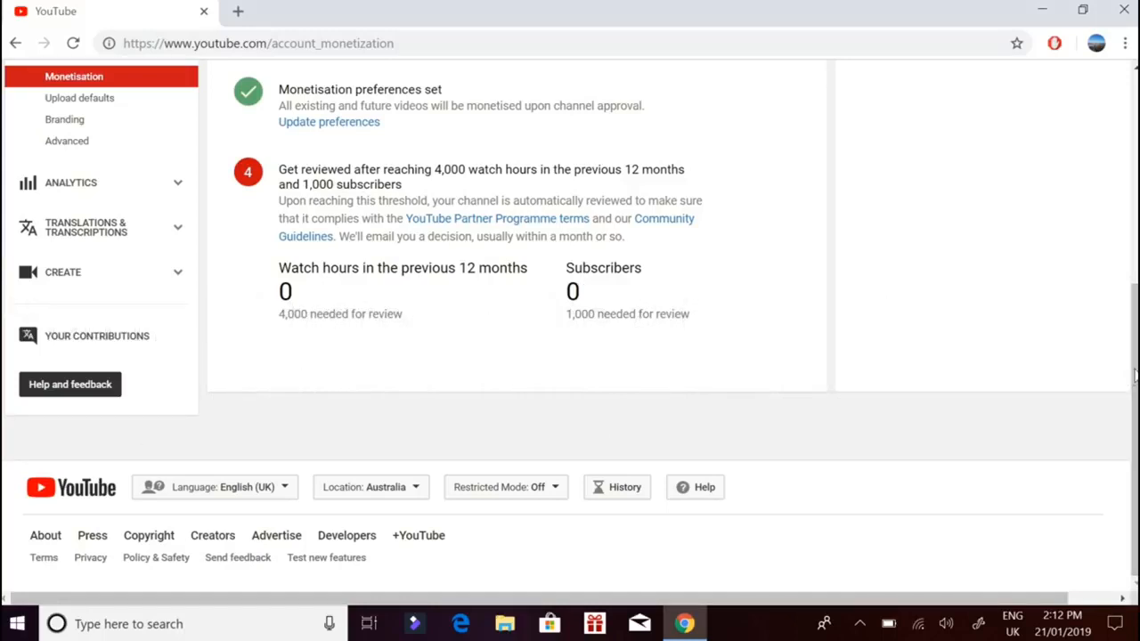
drag(1134, 430, 1135, 217)
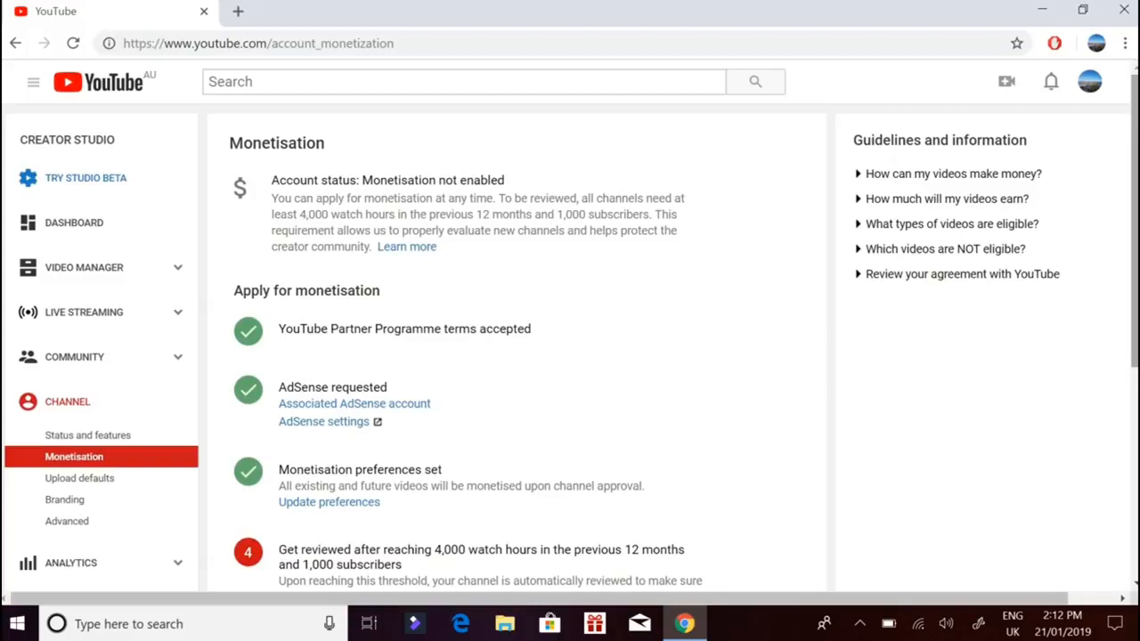
drag(1135, 182, 1131, 274)
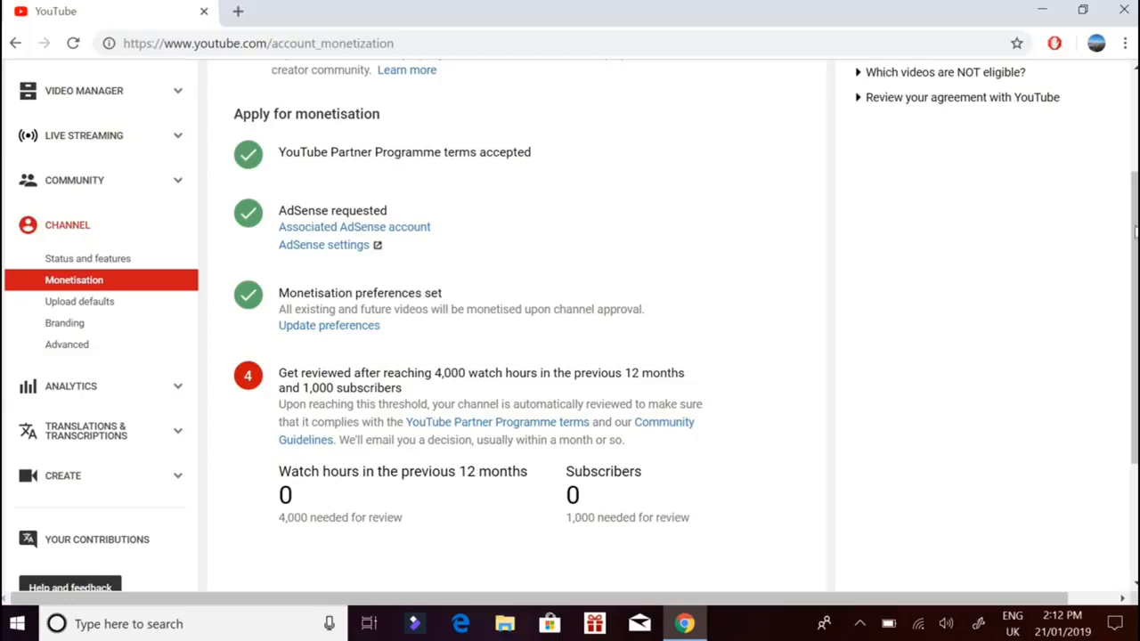
drag(1134, 312, 1135, 214)
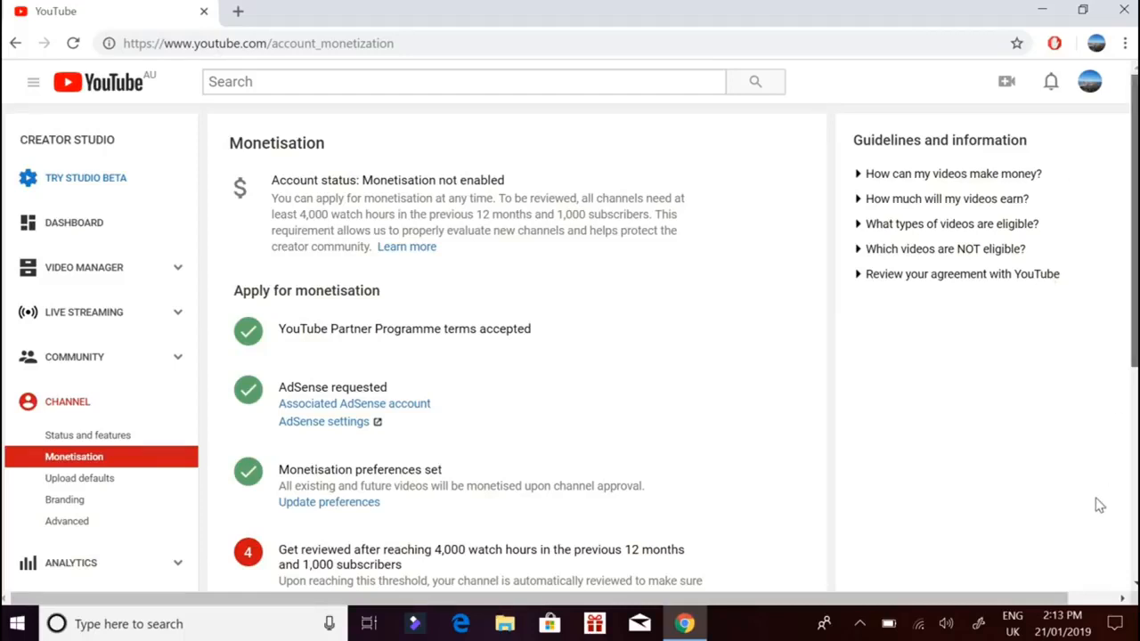
scroll(1099, 508, down, 5)
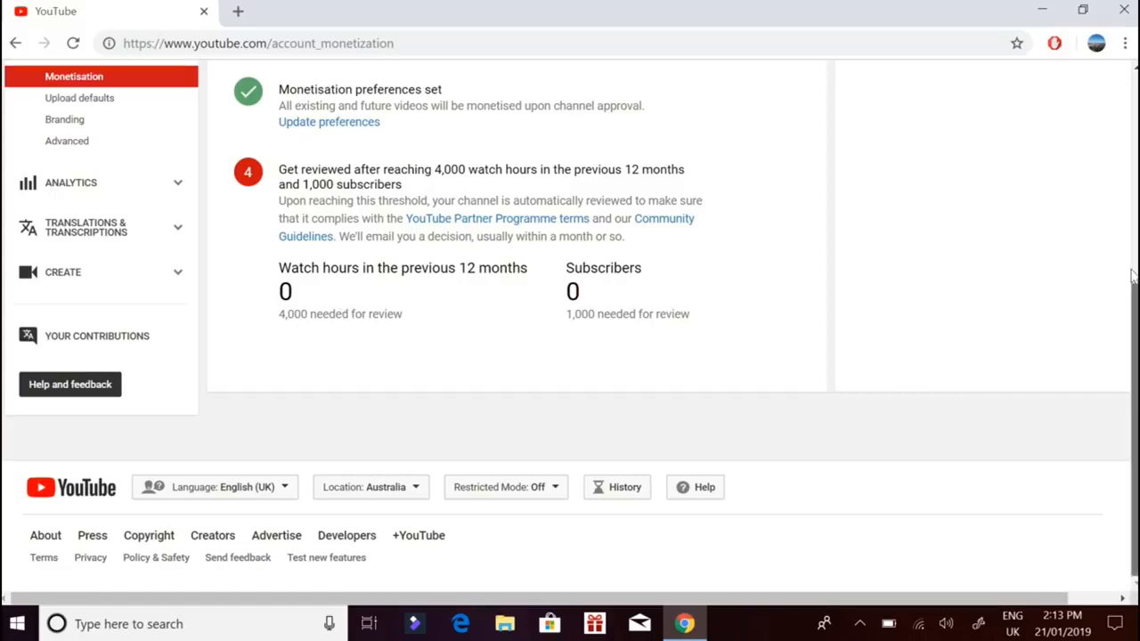
drag(1134, 421, 1128, 207)
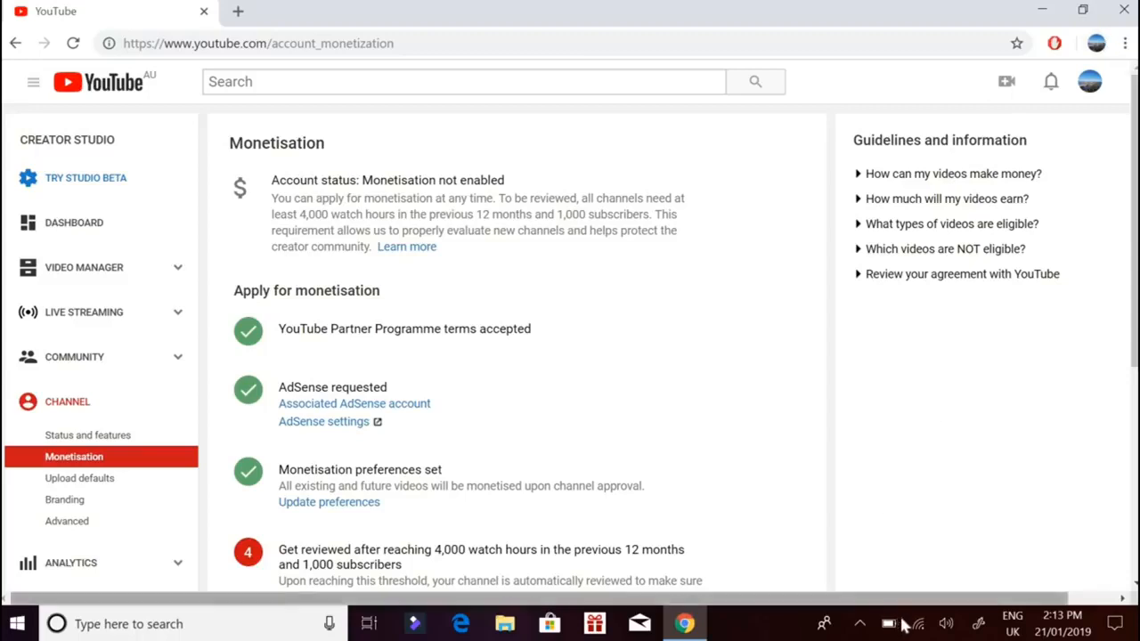
click(859, 623)
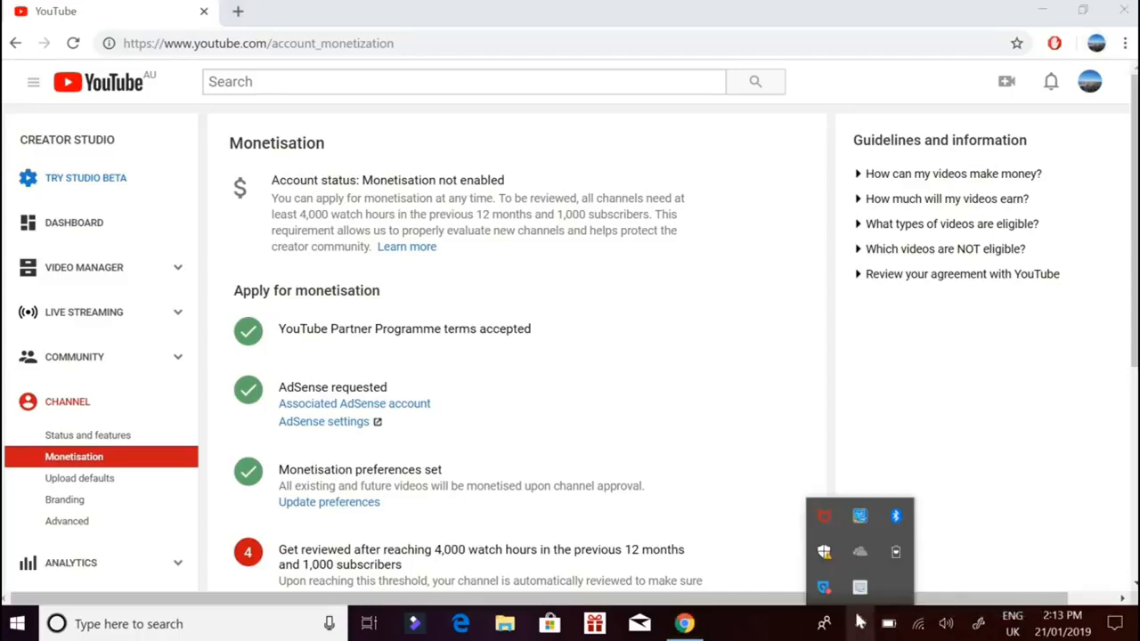